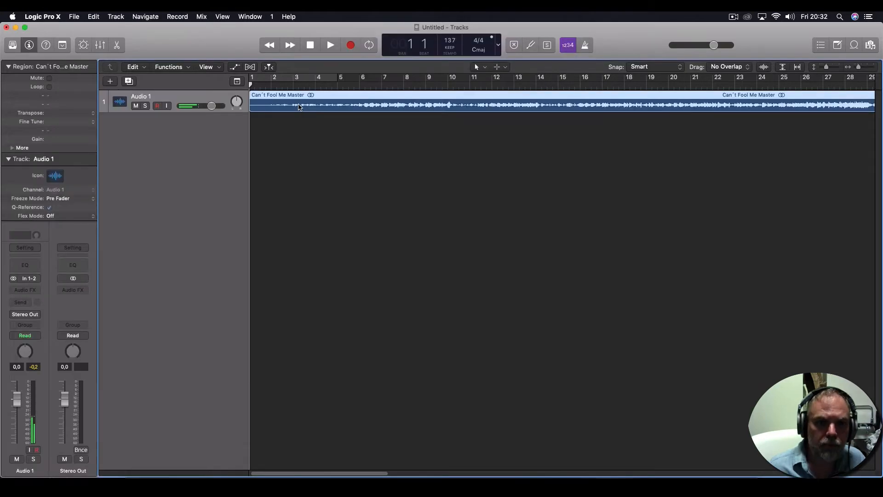
Move the audio region to start at bar 2 and set the cycle range over the whole song.
{"action": "left_click_drag", "start_coordinate": [306, 105], "coordinate": [318, 105]}
{"action": "left_click_drag", "start_coordinate": [272, 77], "coordinate": [535, 78]}
{"action": "key", "text": "super+Left"}
{"action": "key", "text": "super+Left"}
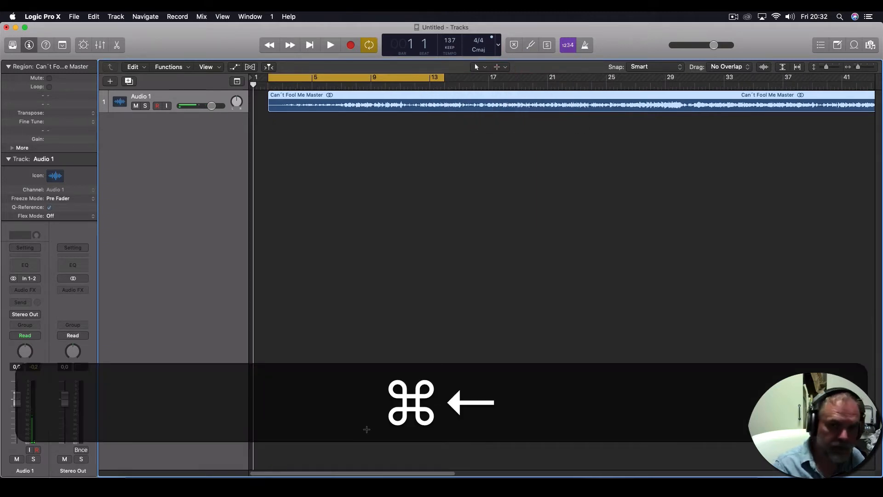
{"action": "left_click_drag", "start_coordinate": [311, 78], "coordinate": [827, 85]}
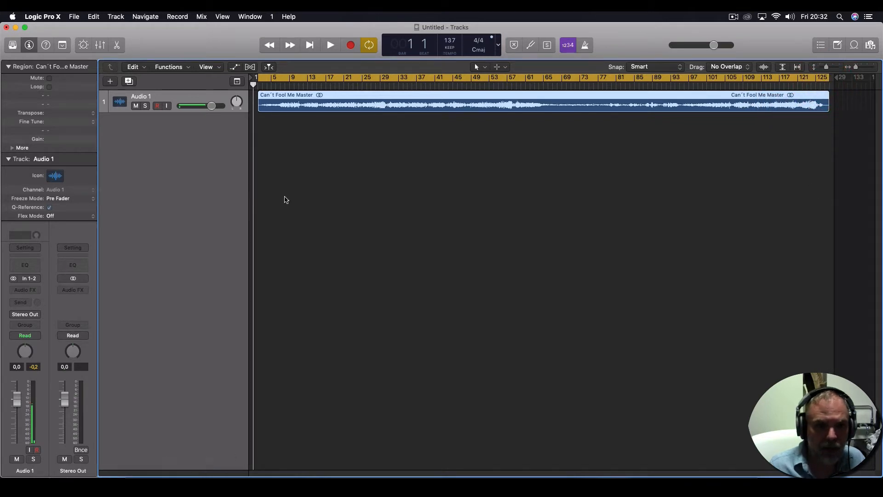
Trim a sliver off the region's start and use the Fade Tool to create a curved fade-in over the silence before bar 3.
{"action": "left_click", "coordinate": [504, 67]}
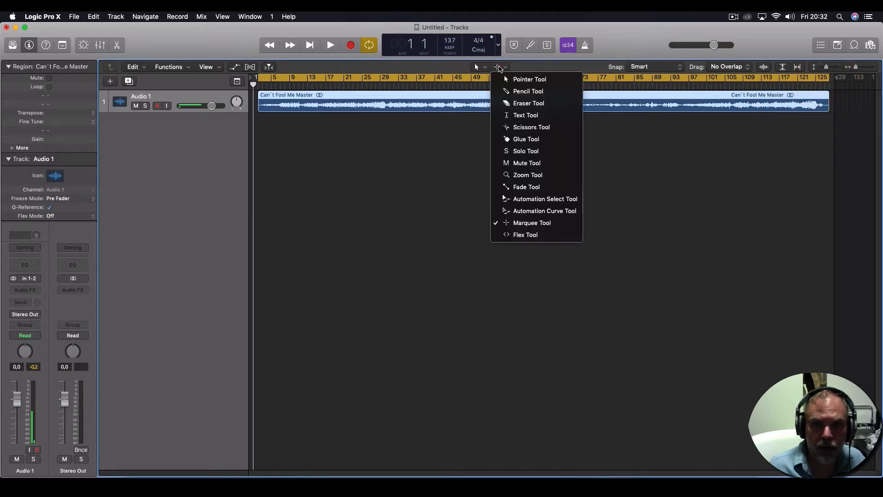
{"action": "left_click", "coordinate": [520, 187]}
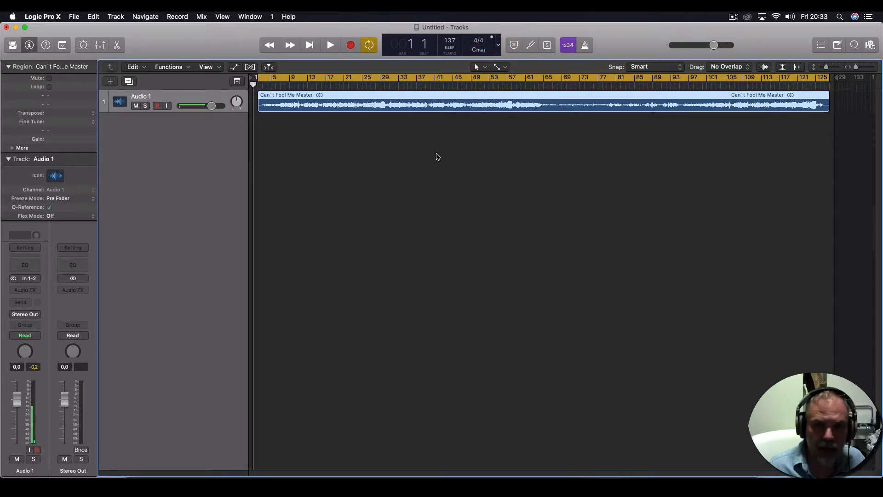
{"action": "key", "text": "super"}
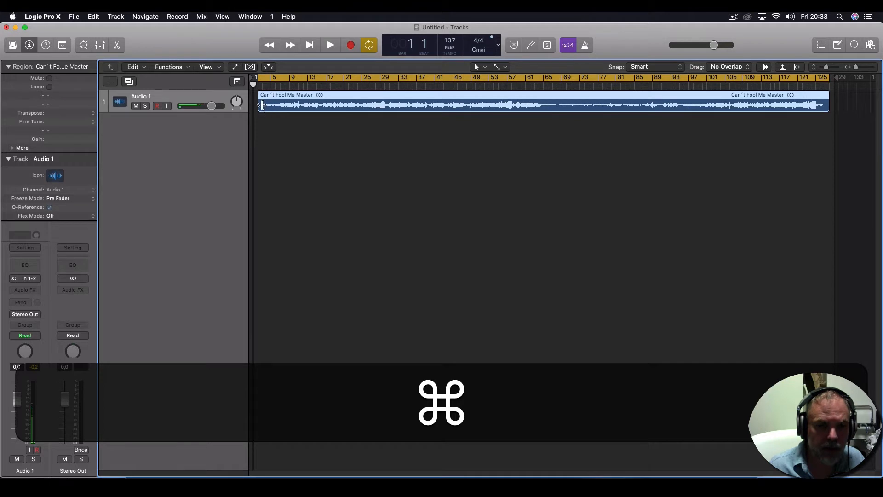
{"action": "key", "text": "super+Right"}
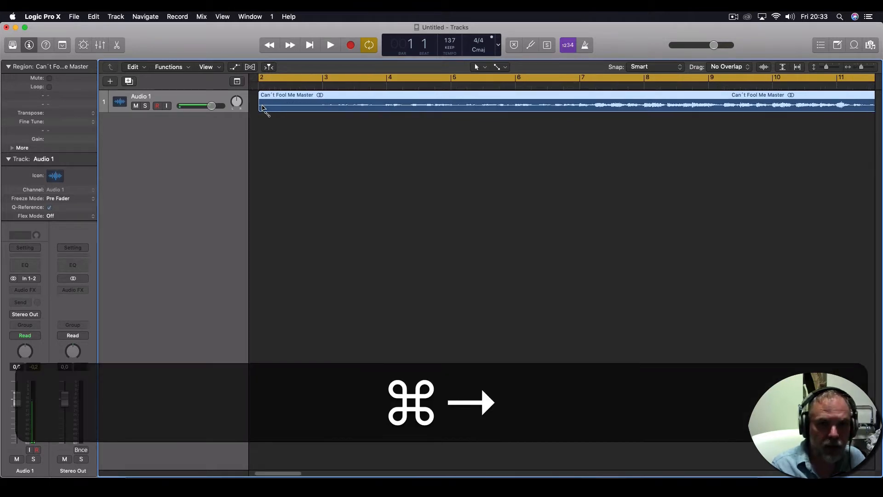
{"action": "key", "text": "super+Down"}
{"action": "key", "text": "space"}
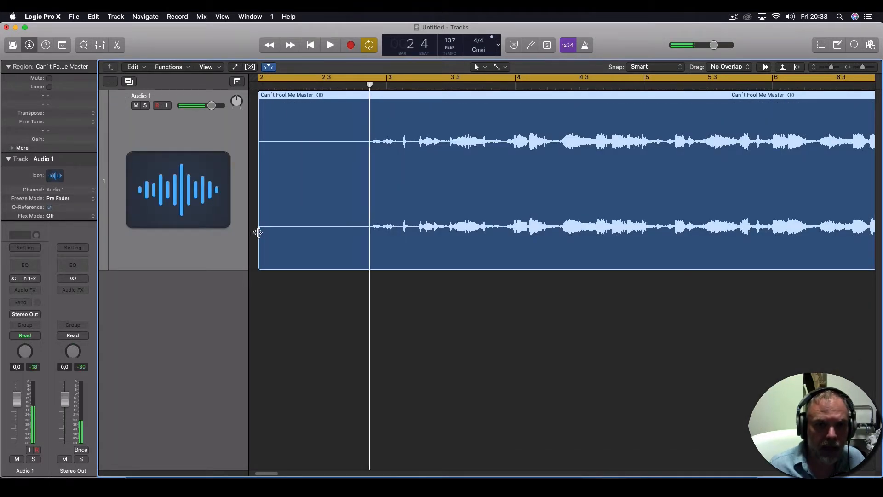
{"action": "left_click_drag", "start_coordinate": [258, 254], "coordinate": [266, 254]}
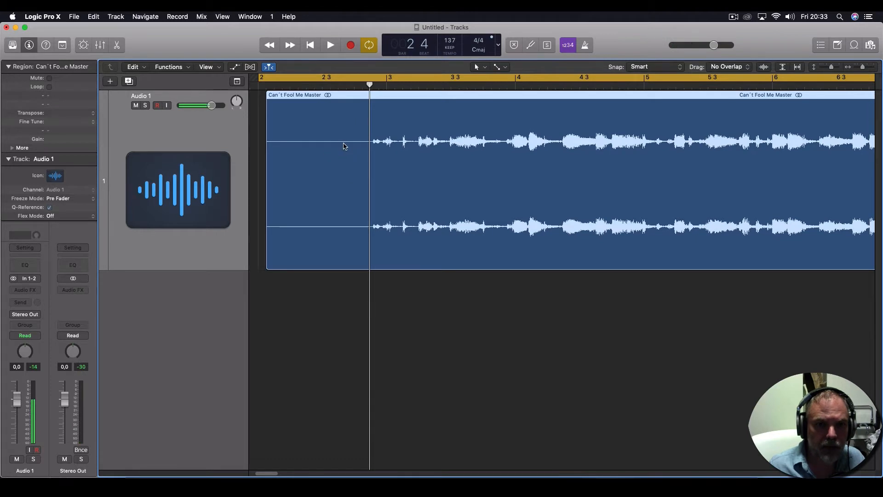
{"action": "left_click_drag", "start_coordinate": [340, 156], "coordinate": [231, 156]}
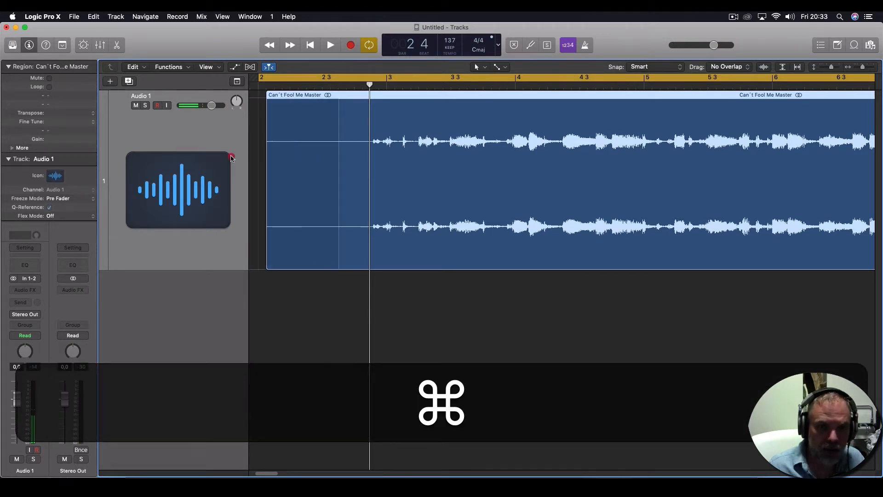
{"action": "left_click_drag", "start_coordinate": [289, 162], "coordinate": [340, 282]}
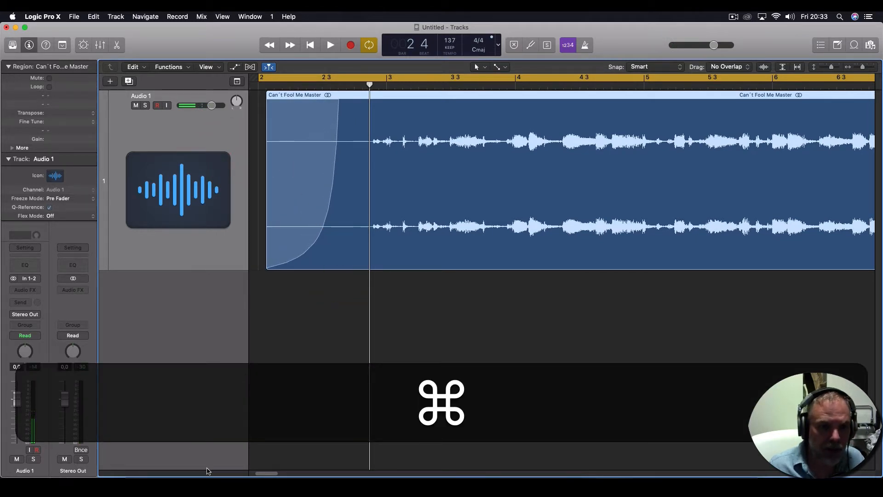
Shorten the cycle range to roughly one bar starting at bar 124, near the end of the song.
{"action": "key", "text": "super+Left"}
{"action": "key", "text": "super+Left"}
{"action": "key", "text": "super+Left"}
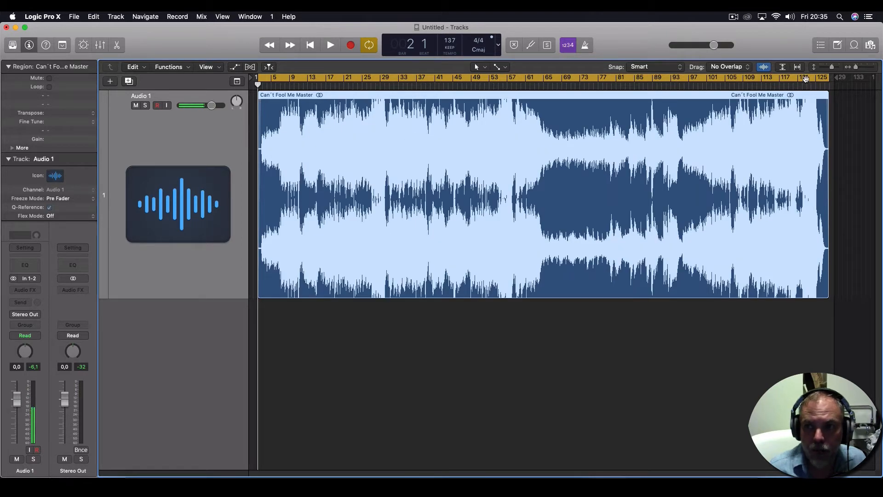
{"action": "left_click_drag", "start_coordinate": [805, 80], "coordinate": [821, 82]}
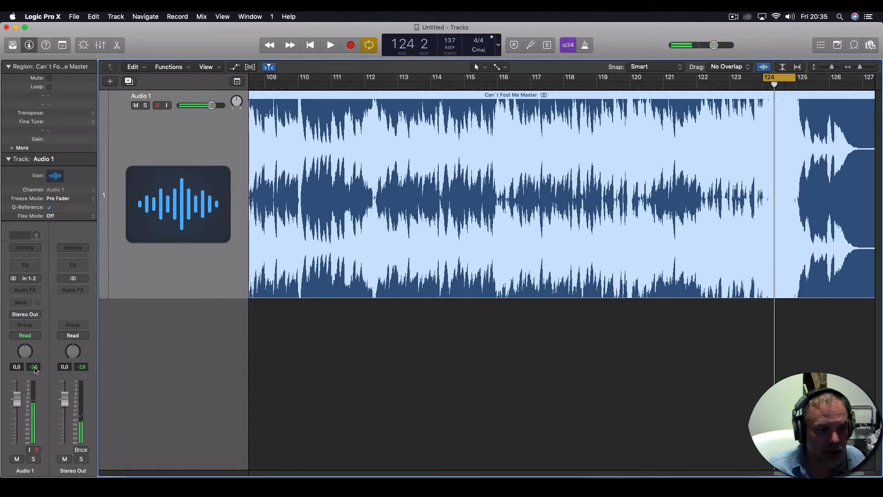
Add a Channel EQ to Audio 1 and turn its 100 Hz band into a +24 dB boost with Q 100 during playback.
{"action": "left_click", "coordinate": [25, 266]}
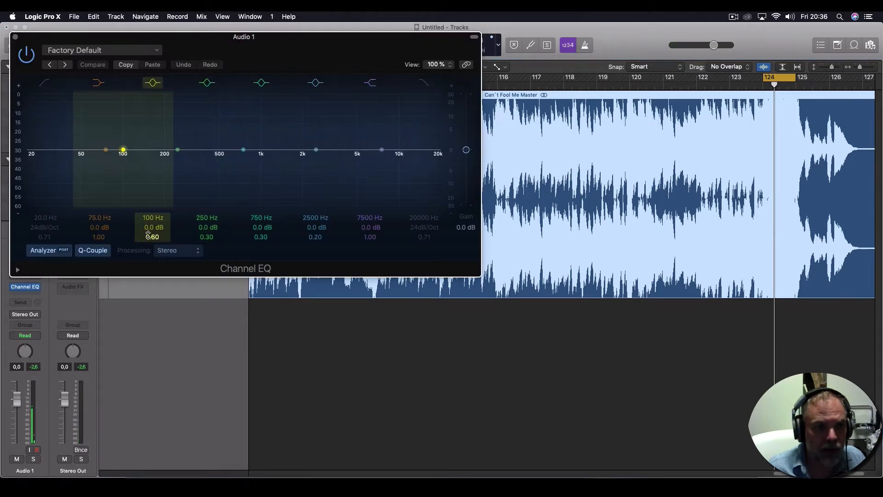
{"action": "left_click_drag", "start_coordinate": [123, 149], "coordinate": [352, 110]}
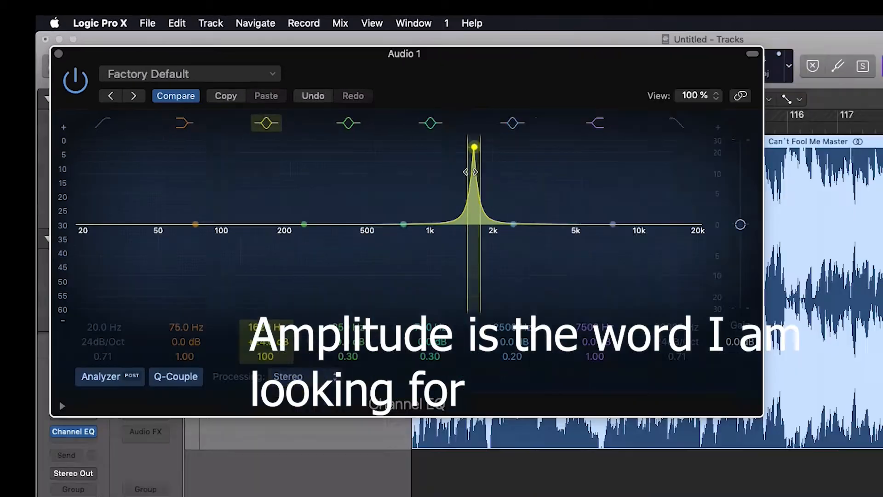
{"action": "key", "text": "space"}
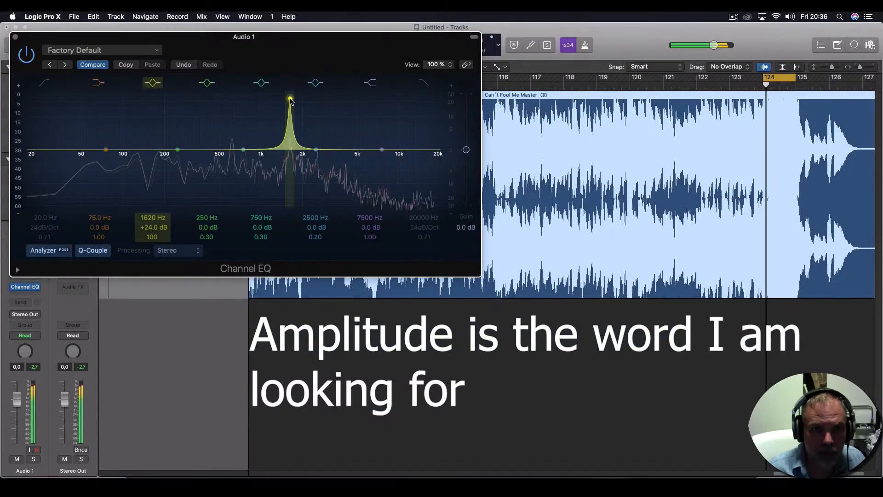
Sweep the boosted band for the resonance, settle it at 1960 Hz and set its gain to -4.5 dB.
{"action": "left_click_drag", "start_coordinate": [290, 102], "coordinate": [303, 95]}
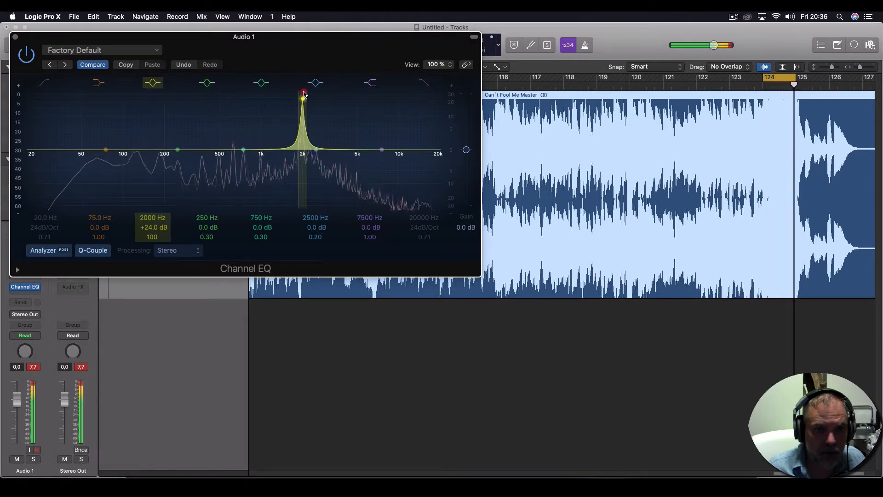
{"action": "left_click_drag", "start_coordinate": [303, 95], "coordinate": [304, 94]}
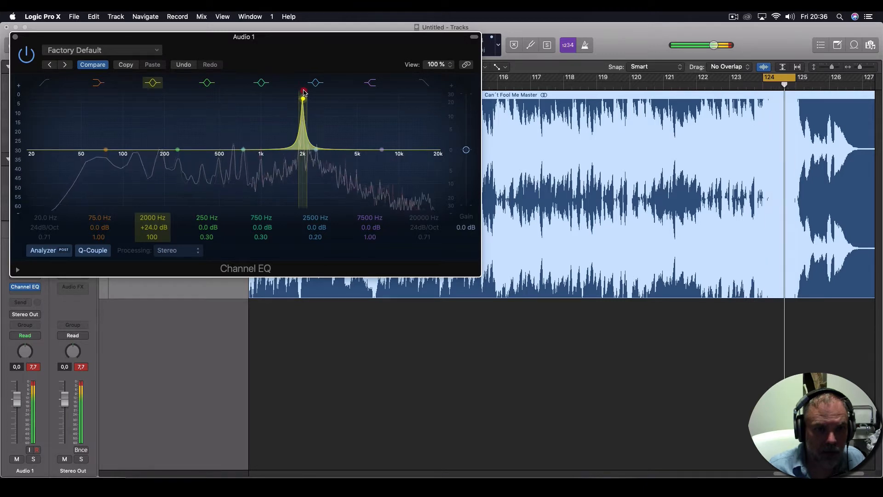
{"action": "left_click_drag", "start_coordinate": [304, 92], "coordinate": [302, 92]}
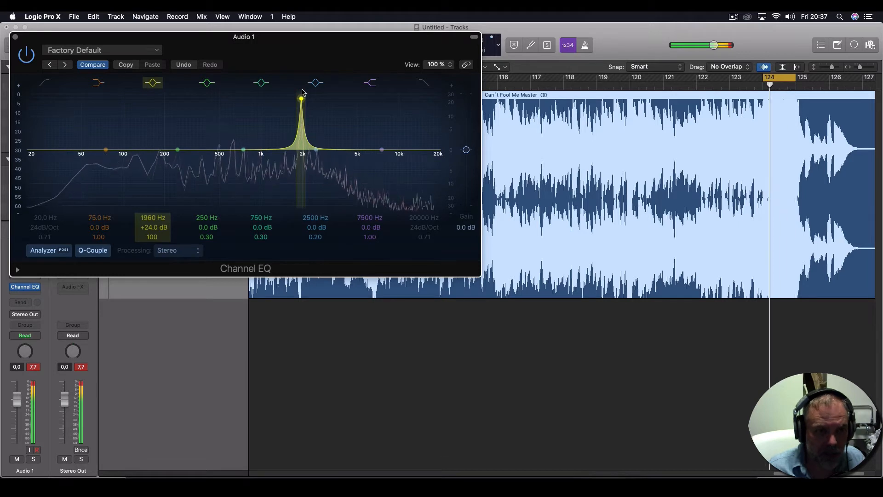
{"action": "left_click", "coordinate": [302, 93]}
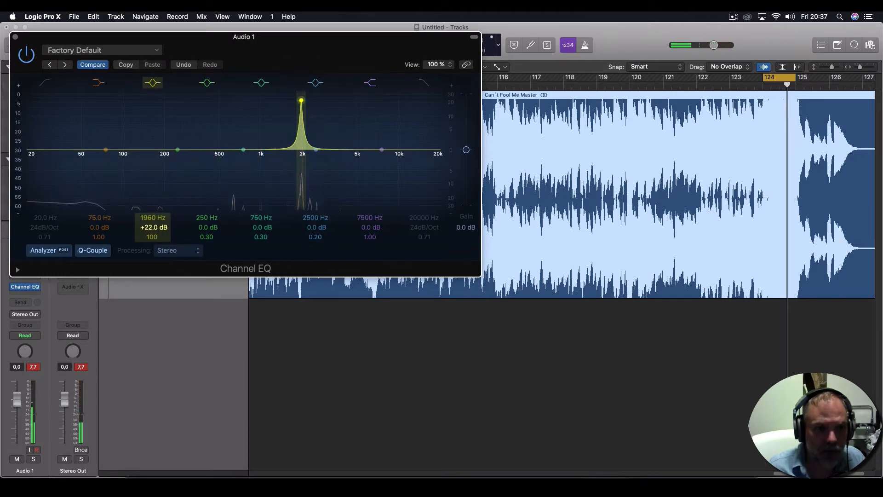
{"action": "left_click_drag", "start_coordinate": [148, 229], "coordinate": [148, 251]}
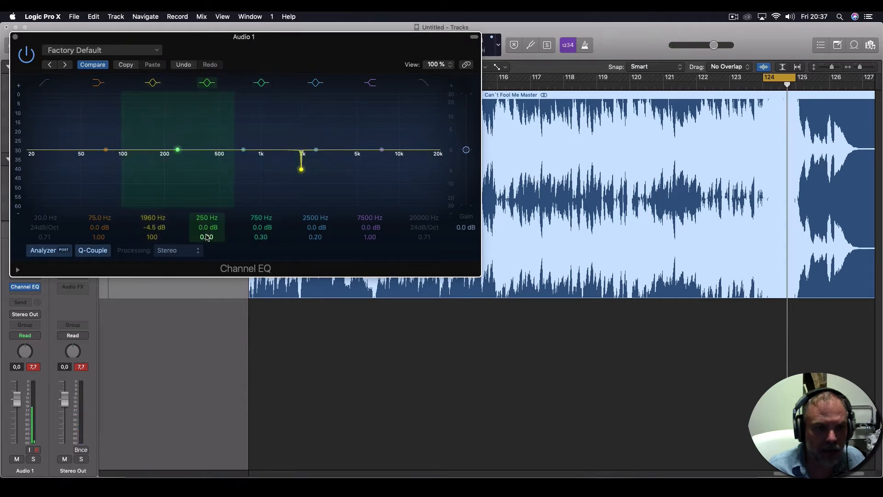
Turn the 250 Hz band into a narrow cut at 2300 Hz with -4.5 dB gain and Q 100.
{"action": "left_click_drag", "start_coordinate": [207, 237], "coordinate": [207, 184]}
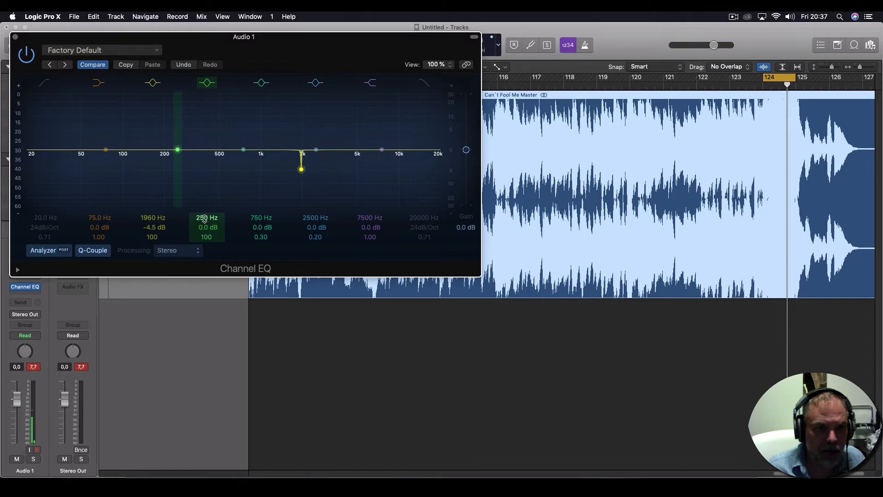
{"action": "left_click_drag", "start_coordinate": [205, 218], "coordinate": [205, 172]}
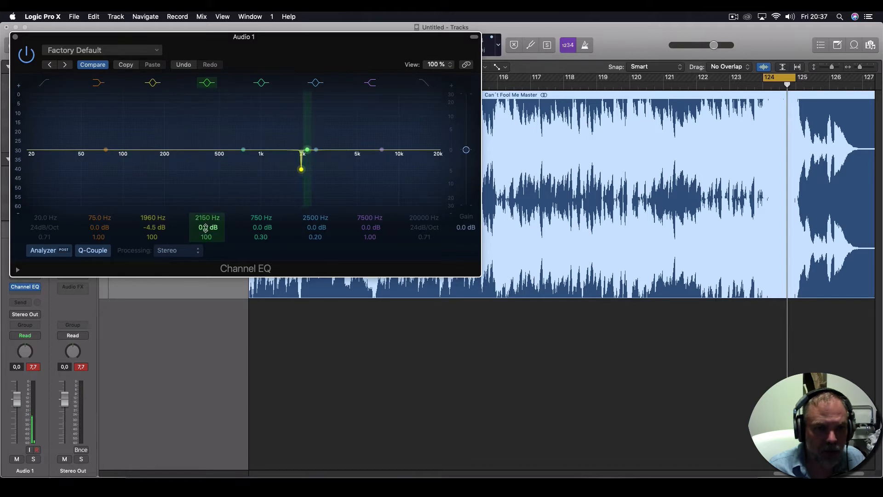
{"action": "left_click_drag", "start_coordinate": [204, 228], "coordinate": [207, 249]}
{"action": "key", "text": "space"}
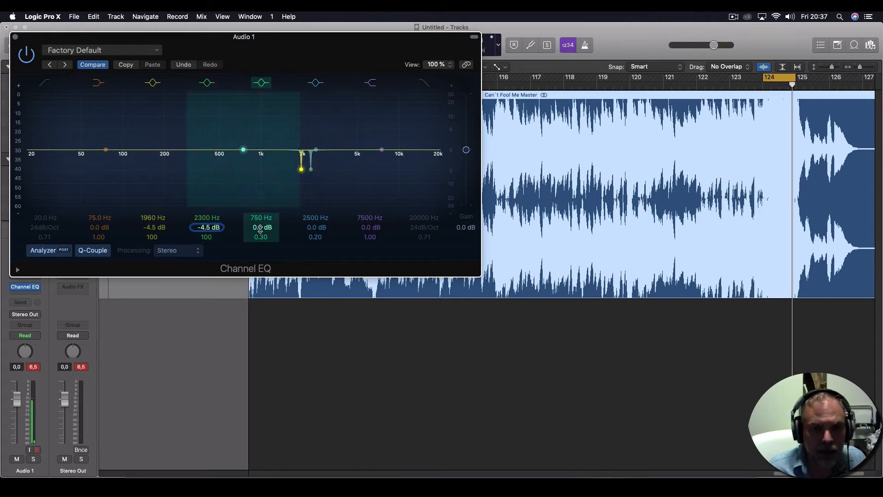
Set the 2500 Hz band to 2550 Hz, -3.5 dB and Q 100, and the 750 Hz band's Q to 100.
{"action": "key", "text": "space"}
{"action": "key", "text": "space"}
{"action": "left_click_drag", "start_coordinate": [315, 237], "coordinate": [316, 193]}
{"action": "left_click_drag", "start_coordinate": [315, 218], "coordinate": [312, 248]}
{"action": "key", "text": "space"}
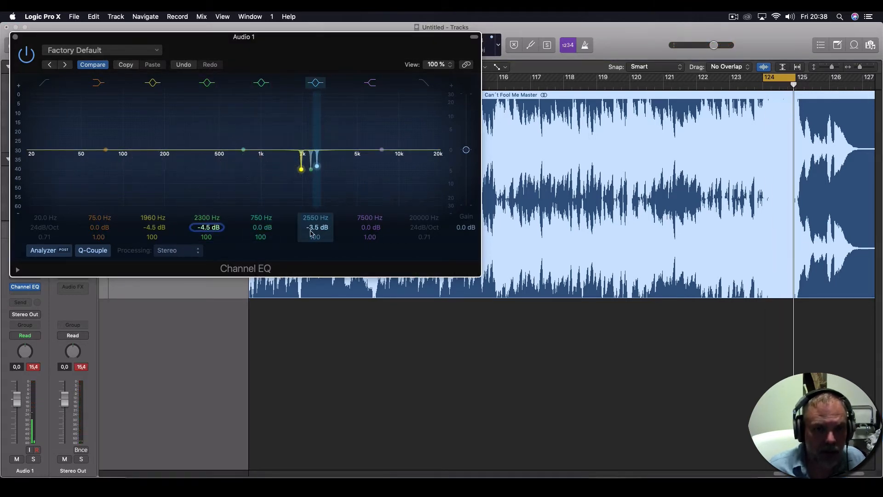
Set the 750 Hz band to 4100 Hz with -3.5 dB gain while checking playback, and close the EQ.
{"action": "key", "text": "space"}
{"action": "key", "text": "space"}
{"action": "left_click_drag", "start_coordinate": [258, 217], "coordinate": [258, 189]}
{"action": "left_click_drag", "start_coordinate": [259, 227], "coordinate": [261, 208]}
{"action": "key", "text": "space"}
{"action": "left_click_drag", "start_coordinate": [262, 227], "coordinate": [263, 235]}
{"action": "key", "text": "space"}
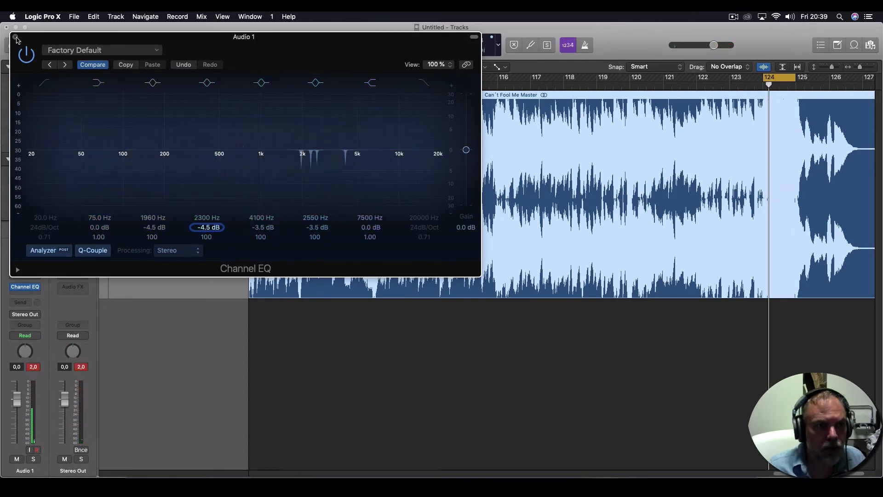
{"action": "left_click", "coordinate": [15, 37]}
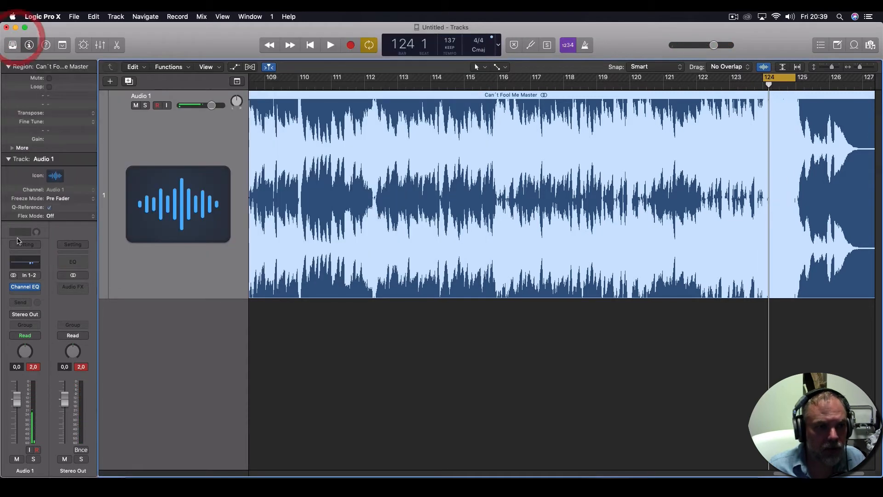
Insert a second stereo Channel EQ on Audio 1 and arrange both EQ windows so they are visible together.
{"action": "left_click", "coordinate": [25, 296]}
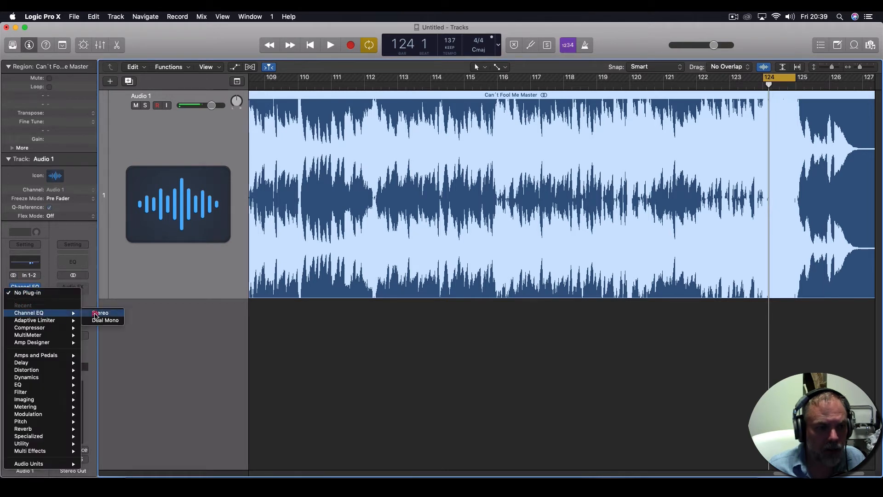
{"action": "left_click", "coordinate": [95, 312]}
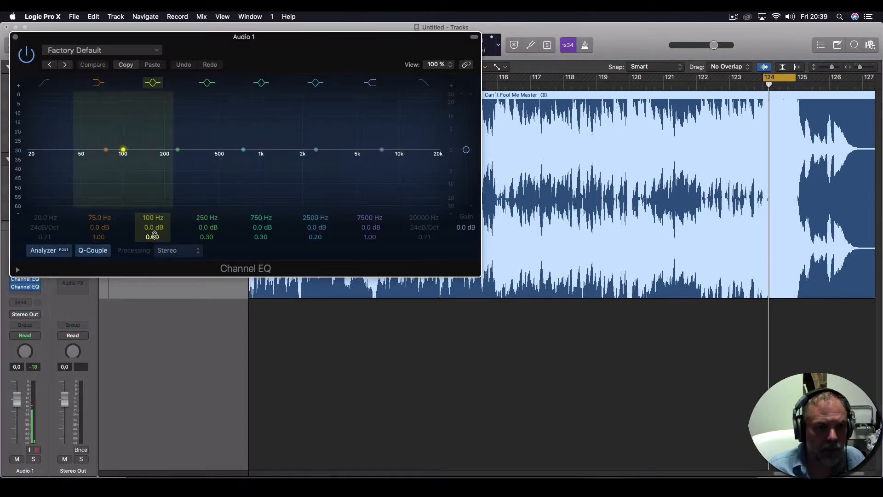
{"action": "left_click_drag", "start_coordinate": [253, 49], "coordinate": [474, 49]}
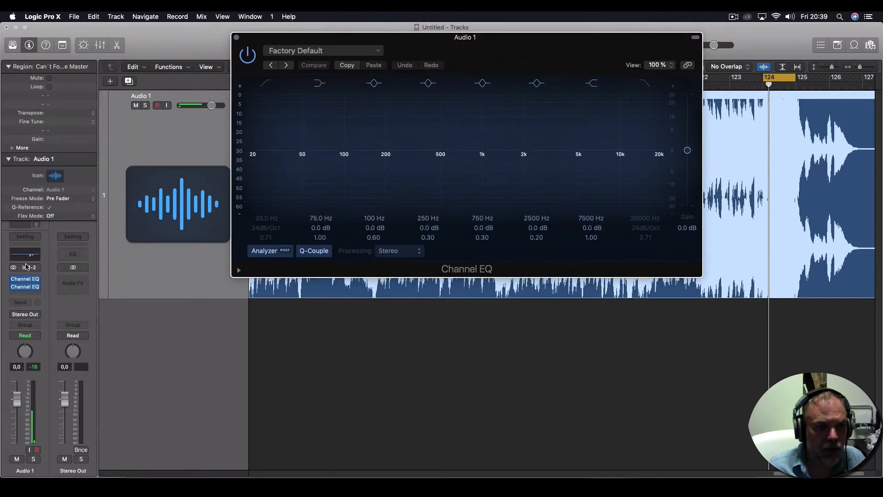
{"action": "left_click", "coordinate": [25, 278]}
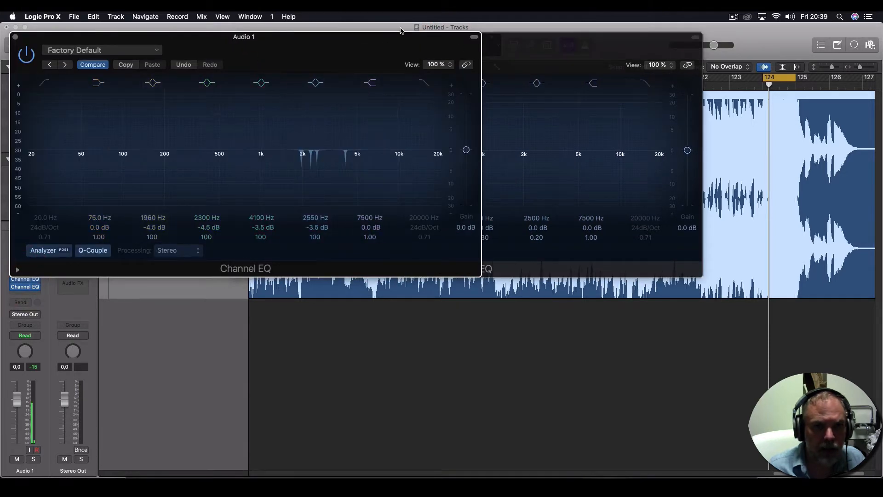
{"action": "left_click_drag", "start_coordinate": [518, 41], "coordinate": [677, 229]}
In the second EQ, set -4.5 dB cuts with Q 100 at 9000 Hz and 10800 Hz, and retune the 750 Hz band to 630 Hz.
{"action": "left_click_drag", "start_coordinate": [536, 405], "coordinate": [536, 381]}
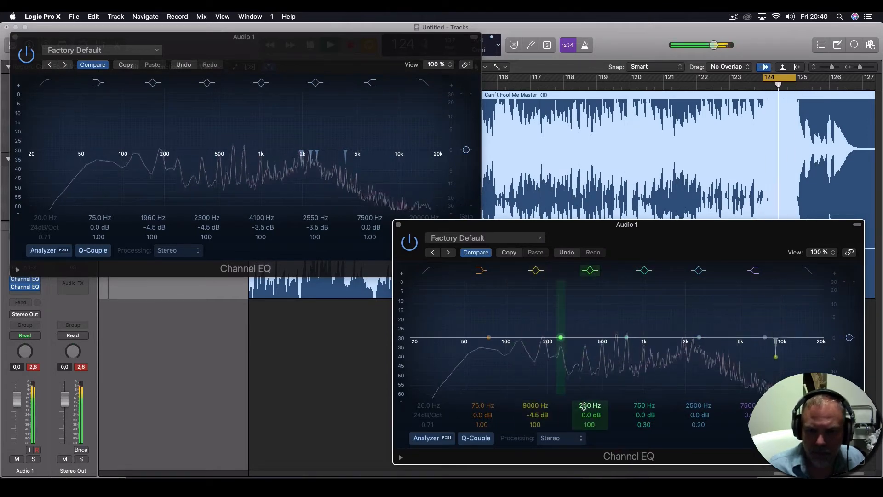
{"action": "left_click_drag", "start_coordinate": [591, 405], "coordinate": [590, 428]}
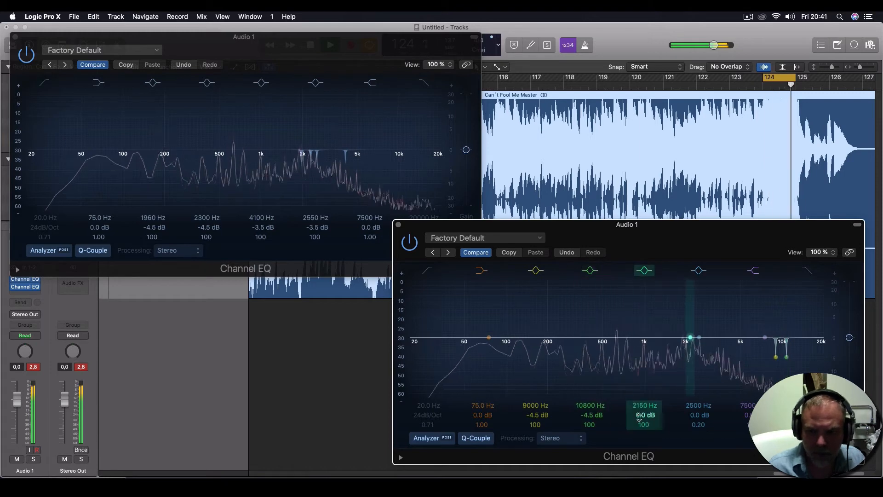
{"action": "mouse_move", "coordinate": [644, 415]}
{"action": "left_mouse_down"}
{"action": "mouse_move", "coordinate": [644, 400]}
{"action": "mouse_move", "coordinate": [645, 412]}
{"action": "left_mouse_up"}
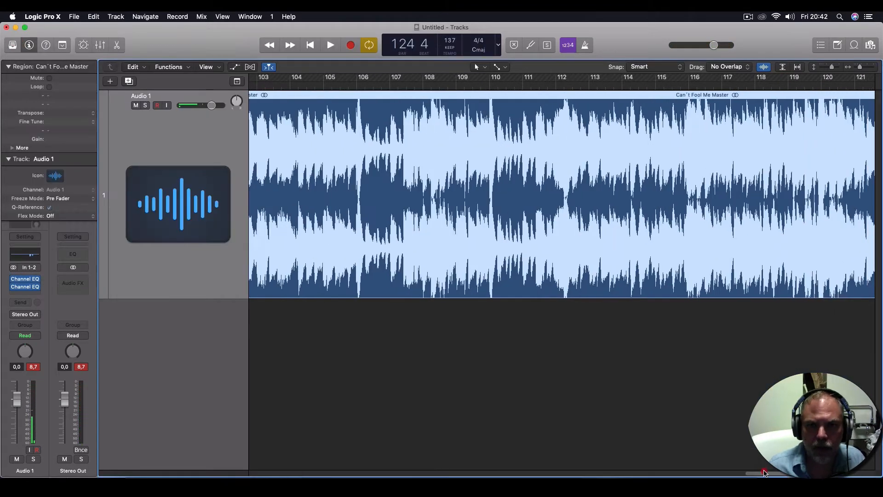
Play an earlier passage and, in a third Channel EQ, set the 750 Hz band to 680 Hz, -4.5 dB and Q 100.
{"action": "left_click_drag", "start_coordinate": [764, 472], "coordinate": [784, 473]}
{"action": "left_click", "coordinate": [676, 79]}
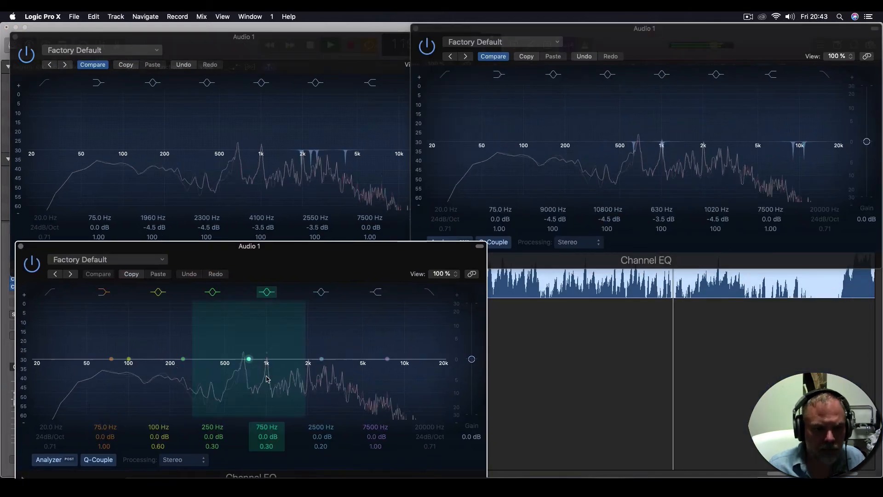
{"action": "left_click_drag", "start_coordinate": [267, 437], "coordinate": [267, 421]}
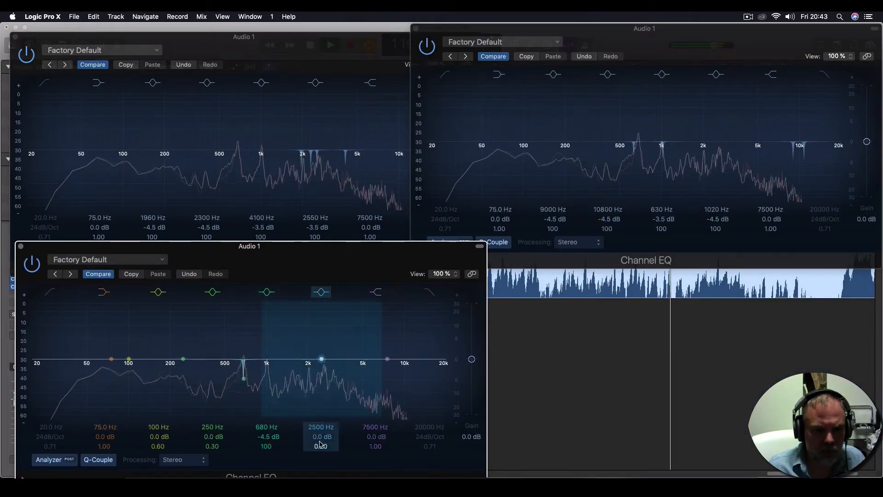
In the third EQ, set the 2500 Hz band to 3050 Hz, -4.5 dB and Q 100, and close all three EQ windows.
{"action": "left_click_drag", "start_coordinate": [321, 430], "coordinate": [320, 426]}
{"action": "left_click_drag", "start_coordinate": [323, 437], "coordinate": [322, 426]}
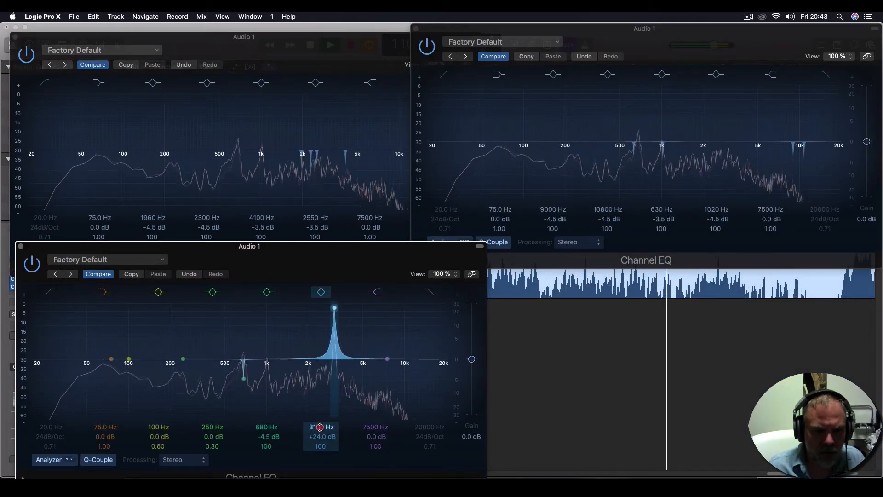
{"action": "left_click_drag", "start_coordinate": [321, 427], "coordinate": [322, 489]}
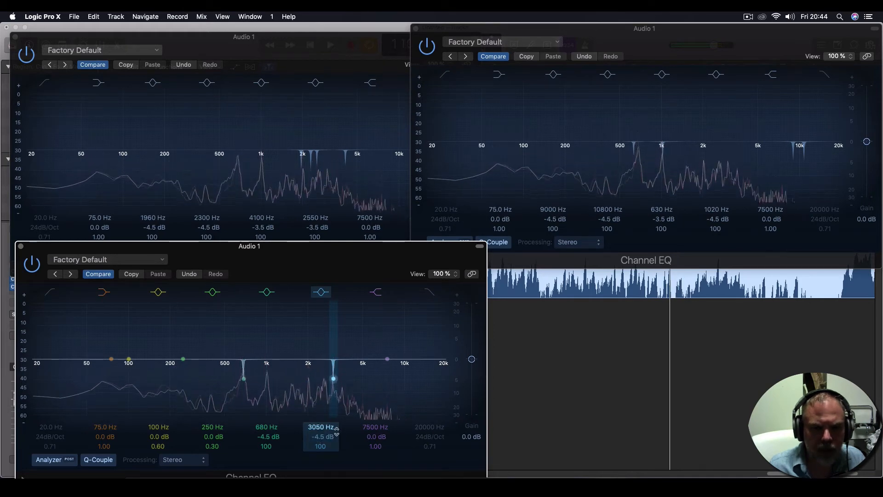
{"action": "left_click", "coordinate": [21, 246]}
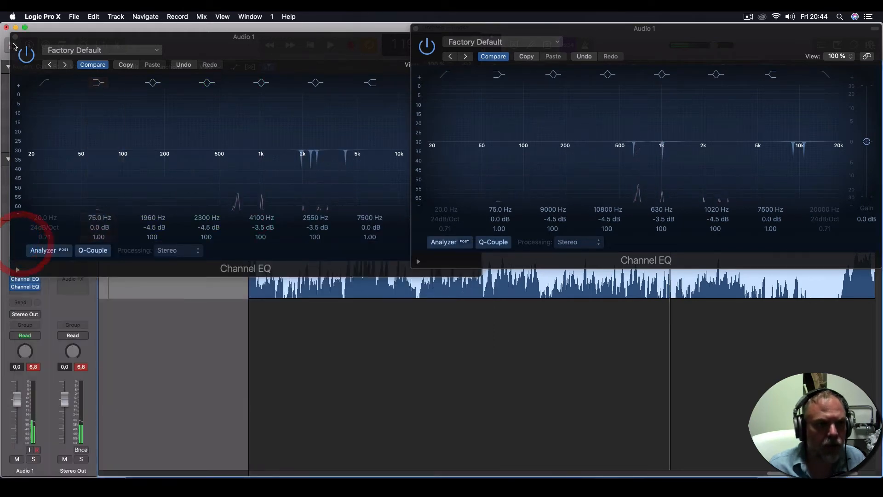
{"action": "left_click", "coordinate": [16, 36]}
{"action": "left_click", "coordinate": [415, 30]}
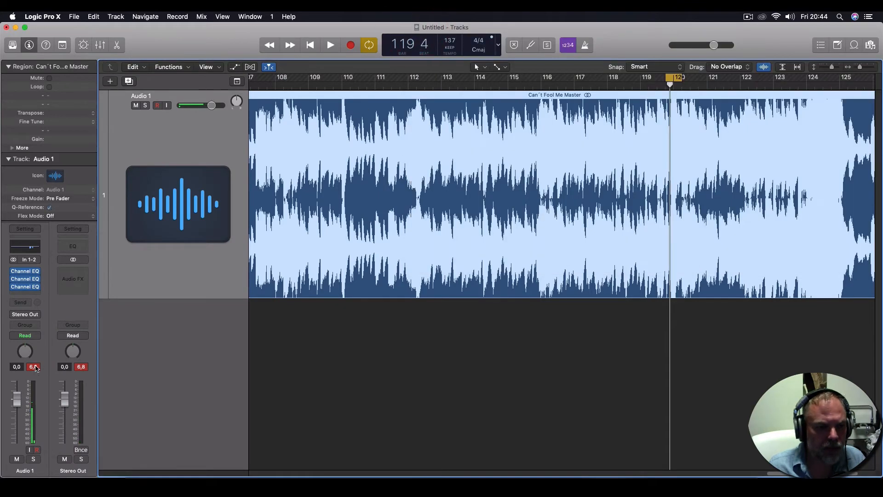
Add a Channel EQ to Stereo Out with a low cut at 40 Hz, 48 dB/Oct and a high cut at 15600 Hz, and close it.
{"action": "left_click", "coordinate": [33, 367]}
{"action": "left_click", "coordinate": [73, 246]}
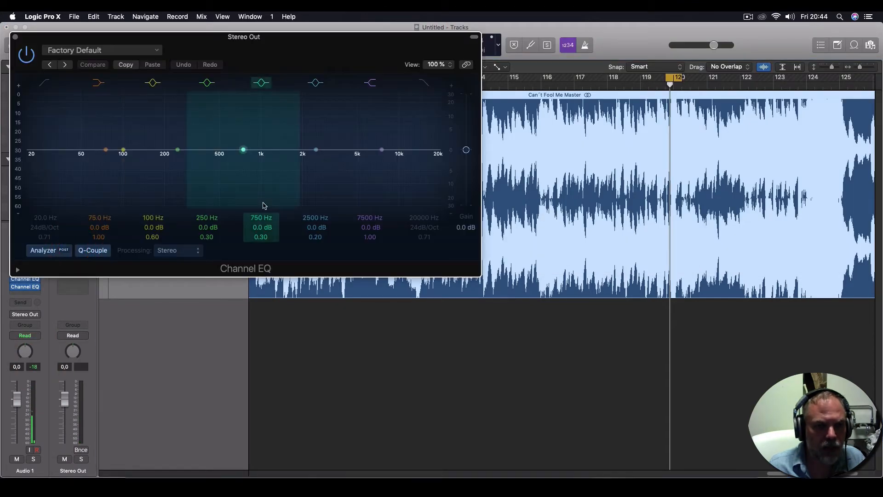
{"action": "left_click", "coordinate": [45, 84]}
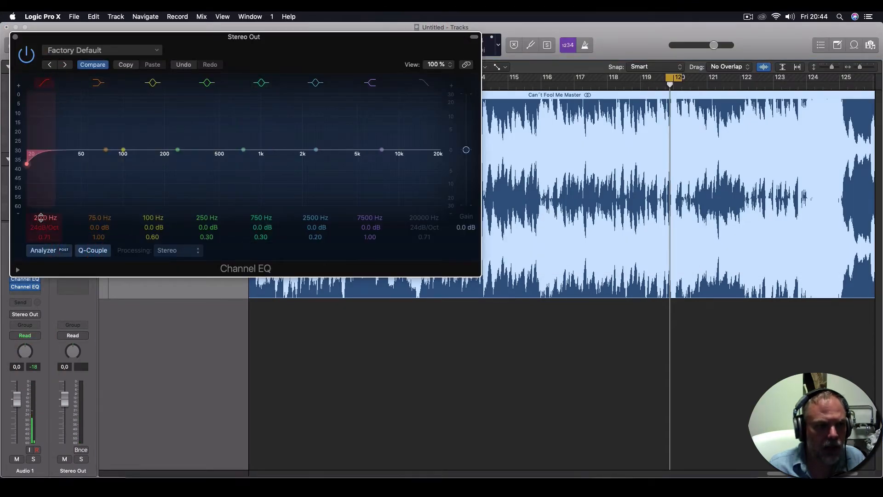
{"action": "left_click_drag", "start_coordinate": [45, 218], "coordinate": [44, 213]}
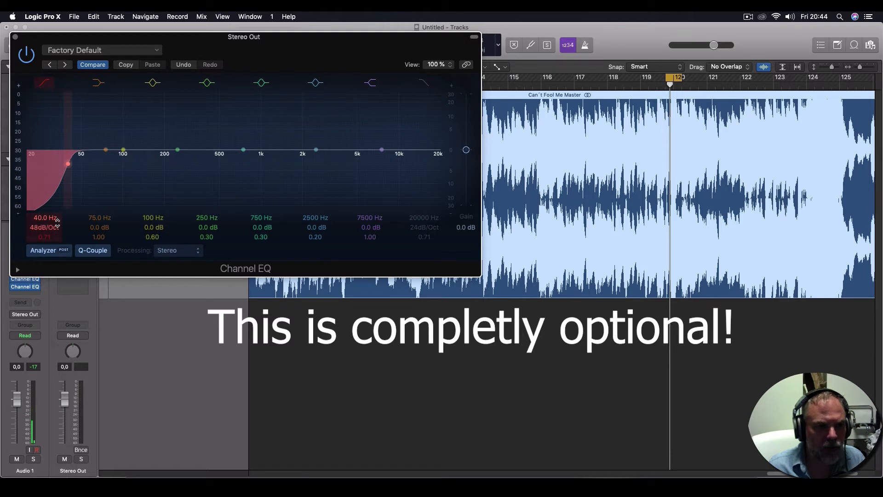
{"action": "left_click", "coordinate": [424, 82]}
{"action": "left_click_drag", "start_coordinate": [421, 217], "coordinate": [421, 223]}
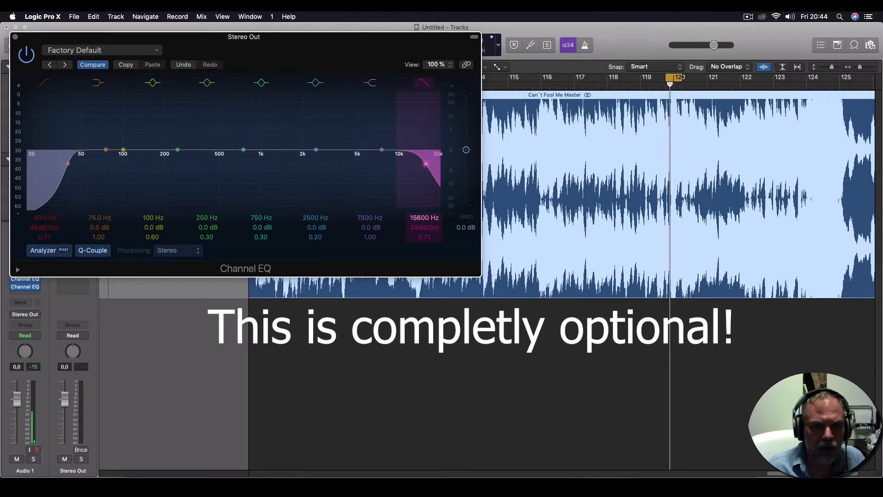
{"action": "key", "text": "super+w"}
Set the cycle range to cover the whole song from the start of the region.
{"action": "key", "text": "super+Left"}
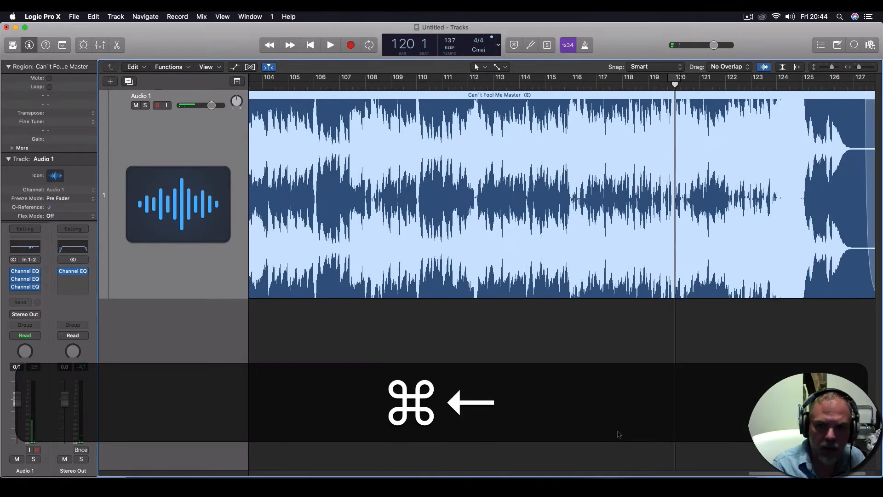
{"action": "key", "text": "super+Left"}
{"action": "key", "text": "super+Left"}
{"action": "key", "text": "super+Left"}
{"action": "scroll", "coordinate": [619, 434], "scroll_direction": "left", "scroll_amount": 10}
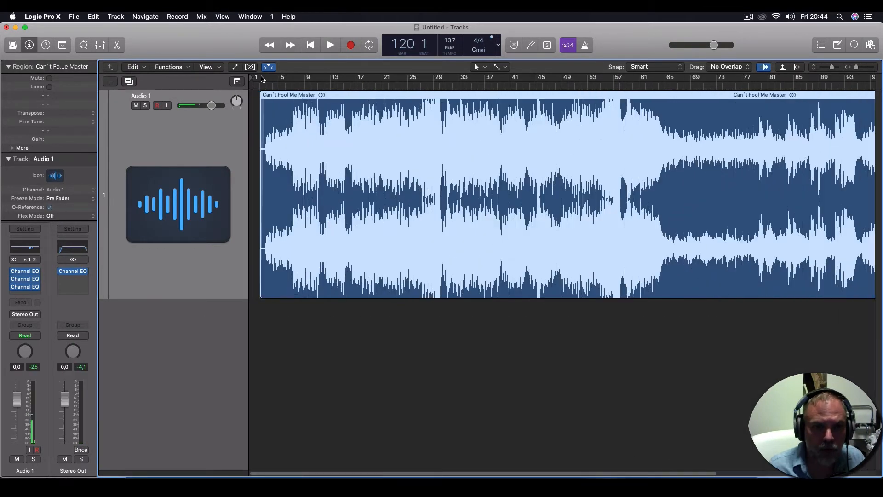
{"action": "left_click_drag", "start_coordinate": [261, 78], "coordinate": [859, 99]}
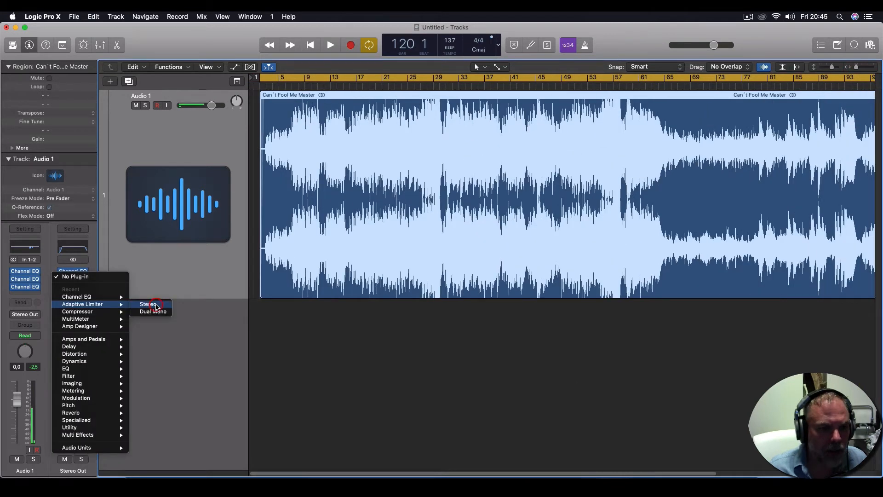
Insert a stereo Adaptive Limiter on Stereo Out with -0.7 dB out ceiling and True Peak Detection on, and add a MultiMeter after it.
{"action": "left_click", "coordinate": [156, 305]}
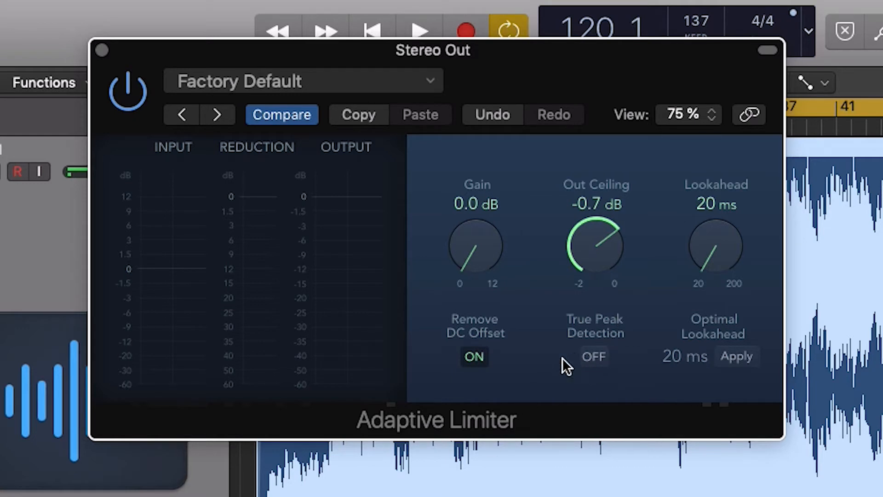
{"action": "left_click", "coordinate": [594, 355]}
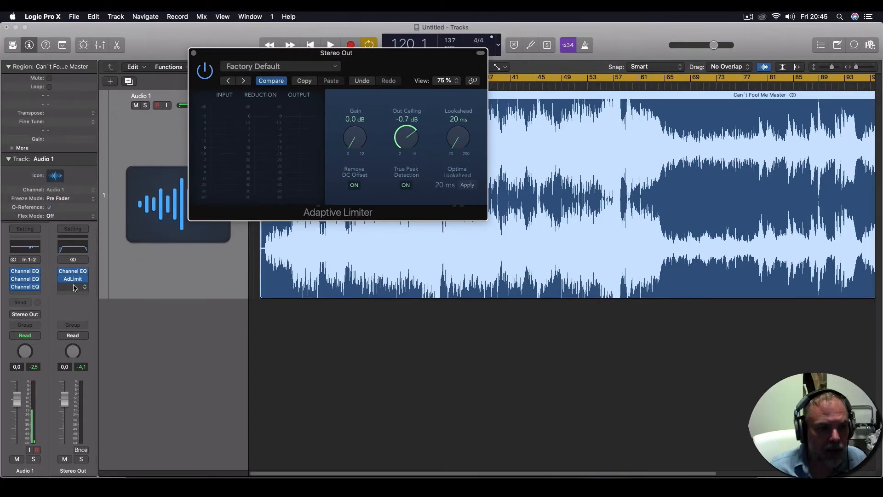
{"action": "left_click", "coordinate": [75, 285]}
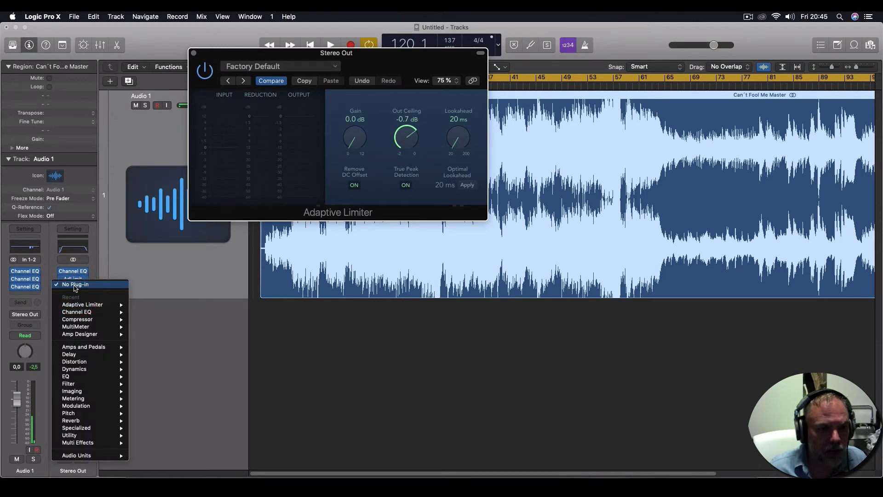
{"action": "mouse_move", "coordinate": [73, 398]}
{"action": "left_click", "coordinate": [166, 399]}
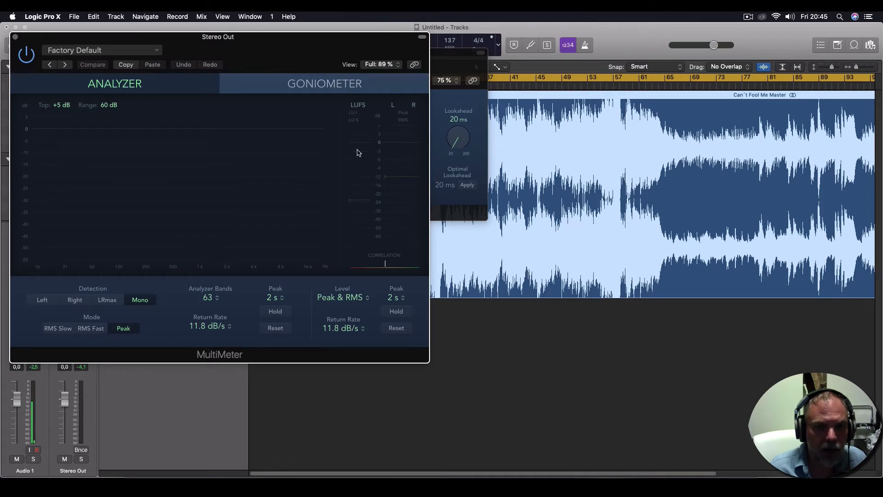
Play the song briefly, set the MultiMeter's LUFS target to about -14 and its level display to True Peak & RMS.
{"action": "key", "text": "space"}
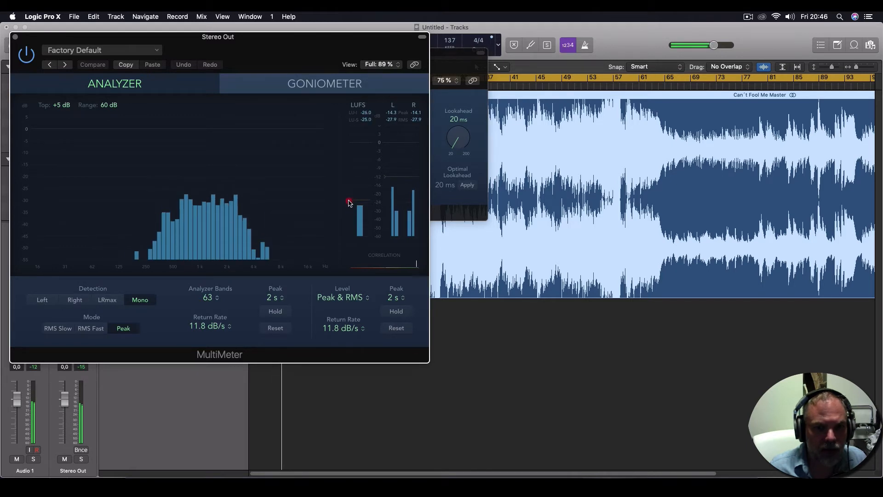
{"action": "left_click_drag", "start_coordinate": [351, 201], "coordinate": [351, 181]}
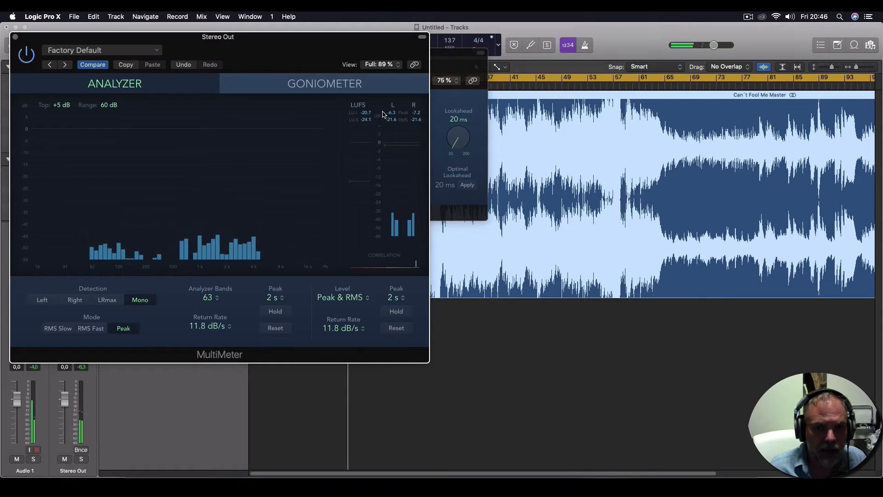
{"action": "left_click", "coordinate": [340, 300]}
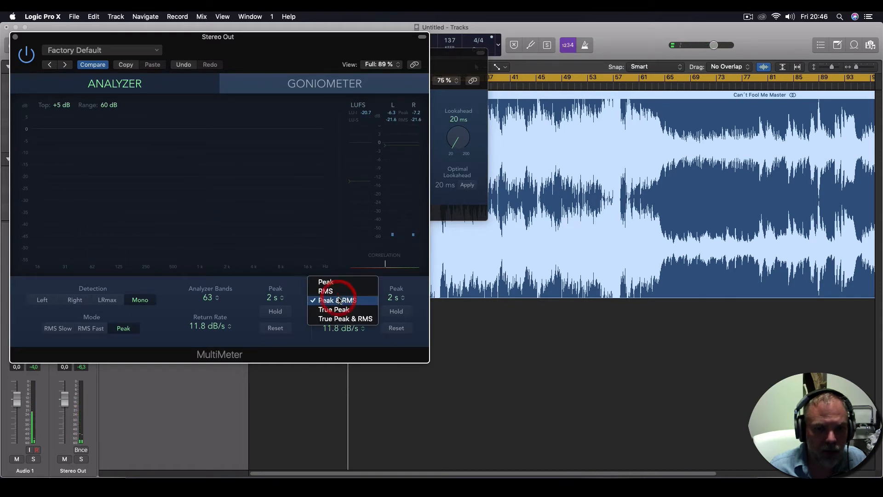
{"action": "left_click", "coordinate": [341, 320]}
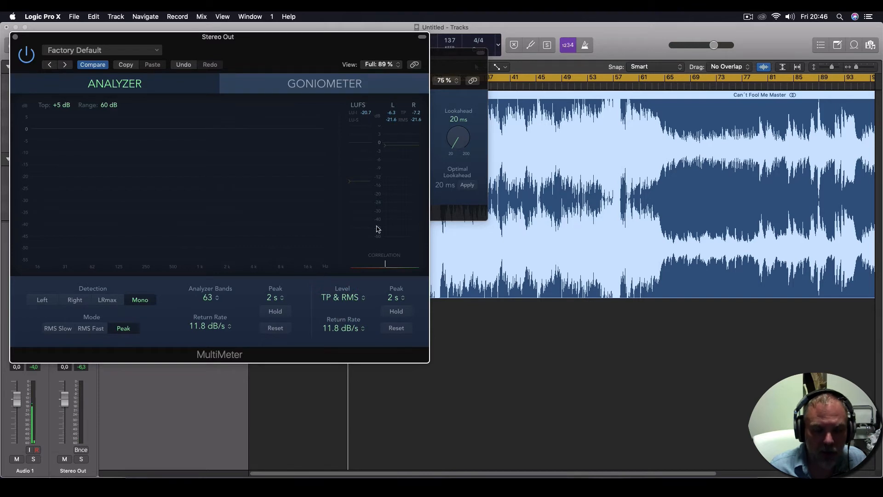
Arrange the Adaptive Limiter and MultiMeter side by side and play the song to check its loudness.
{"action": "left_click", "coordinate": [15, 37]}
{"action": "left_click", "coordinate": [194, 54]}
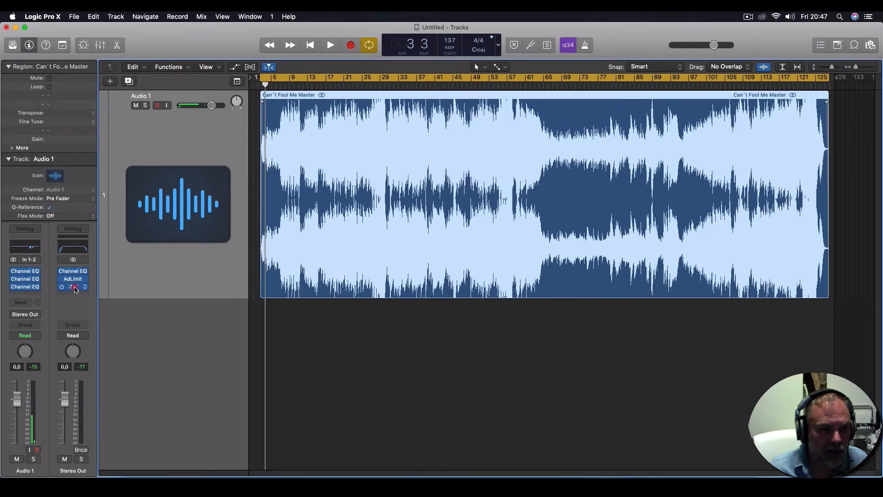
{"action": "left_click", "coordinate": [76, 289]}
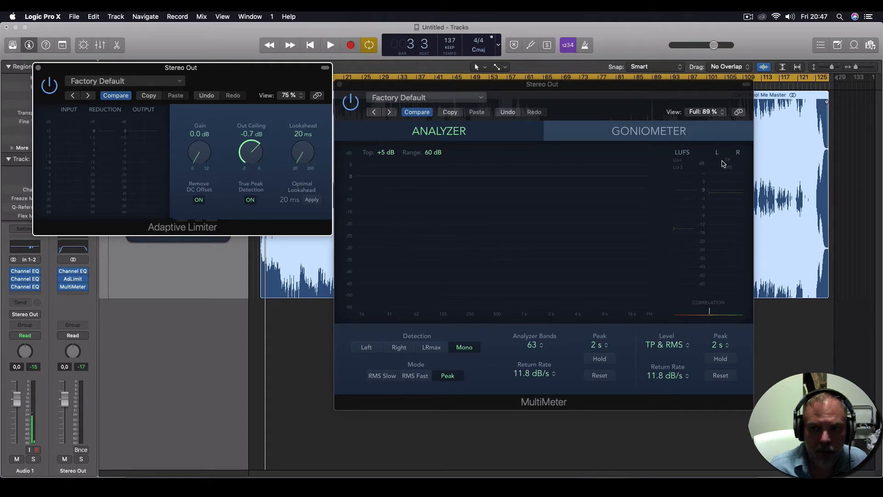
{"action": "key", "text": "space"}
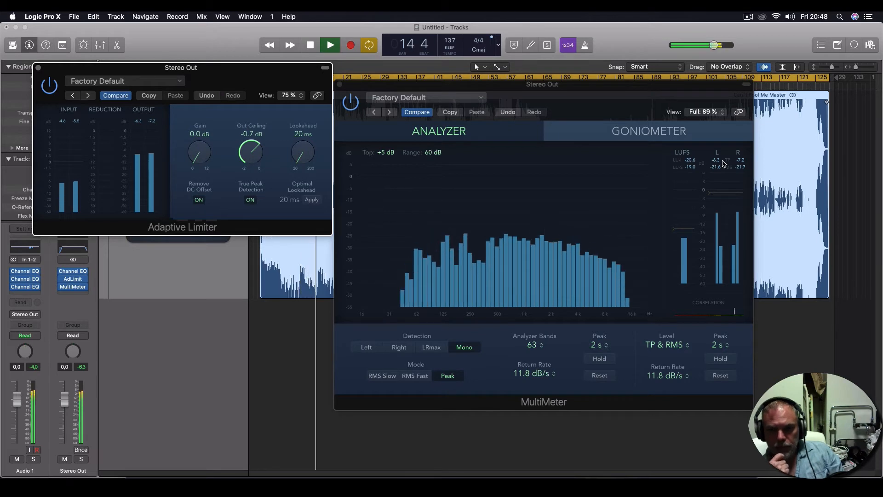
Set the limiter gain to 5.0 dB, reset the MultiMeter readings, and play a passage to measure its loudness.
{"action": "key", "text": "space"}
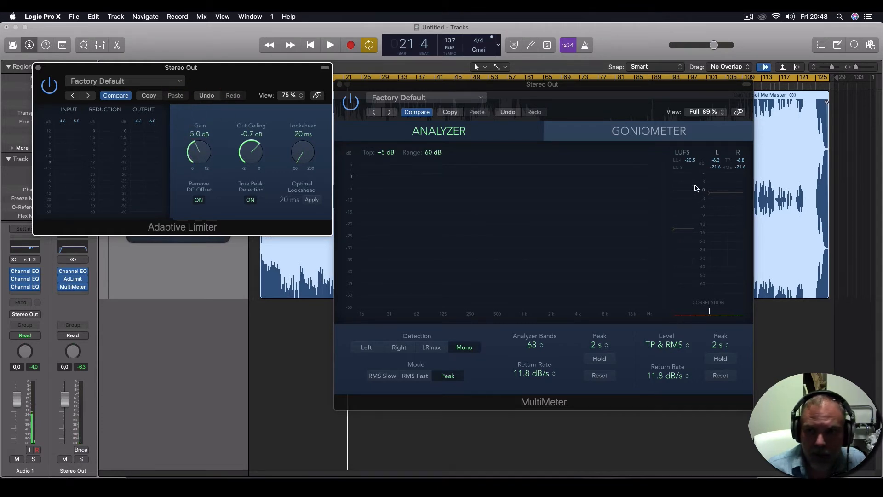
{"action": "left_click", "coordinate": [692, 163]}
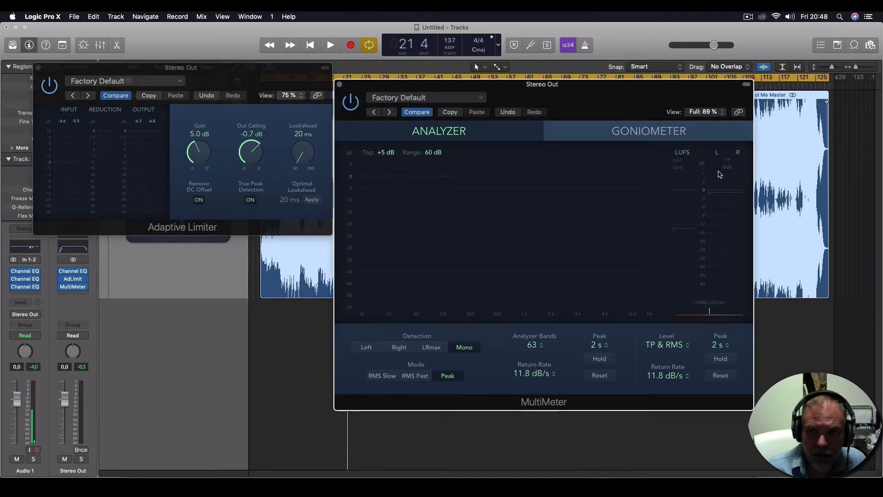
{"action": "key", "text": "space"}
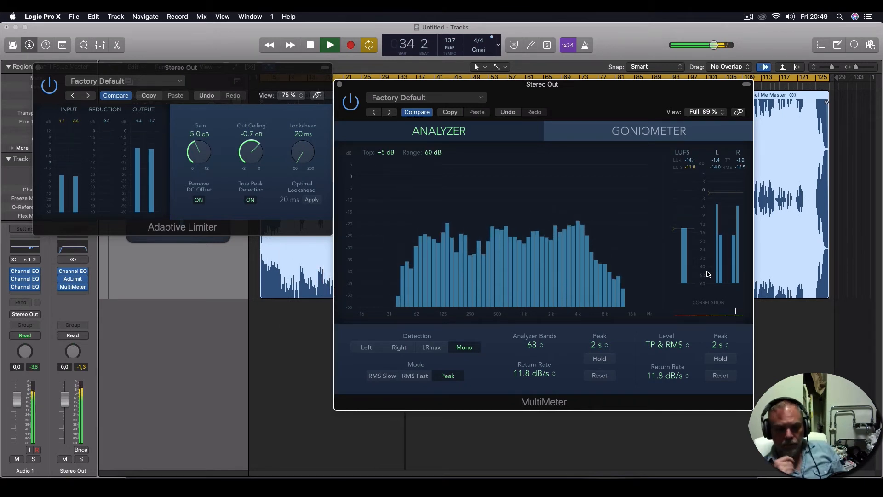
{"action": "key", "text": "space"}
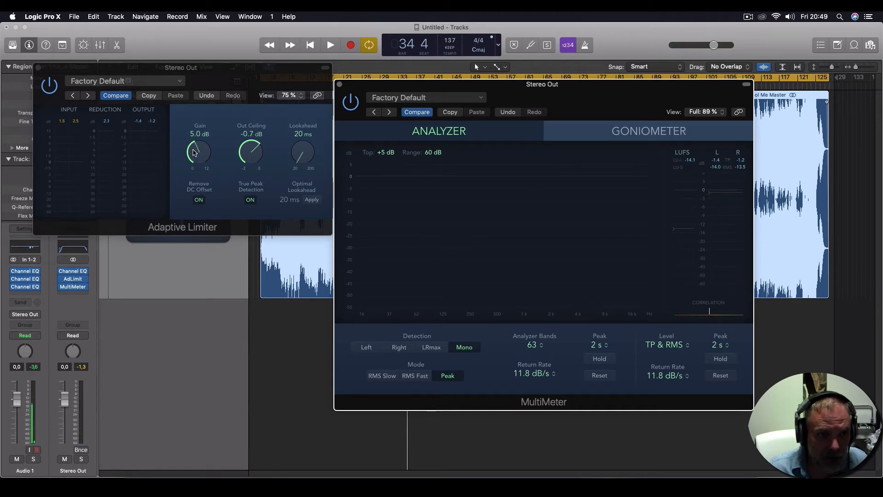
Set the limiter gain to 4.0 dB, reset the LUFS reading, and play the song through to its end.
{"action": "left_click_drag", "start_coordinate": [193, 153], "coordinate": [194, 153]}
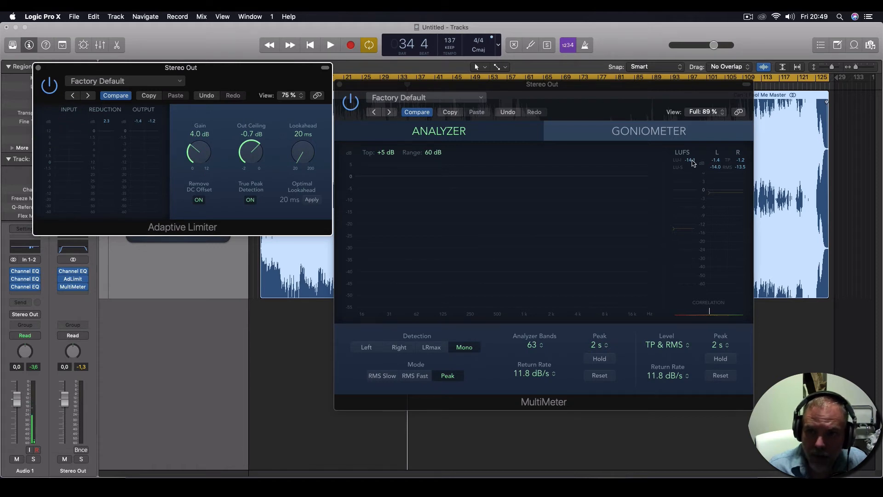
{"action": "left_click", "coordinate": [694, 164]}
{"action": "key", "text": "space"}
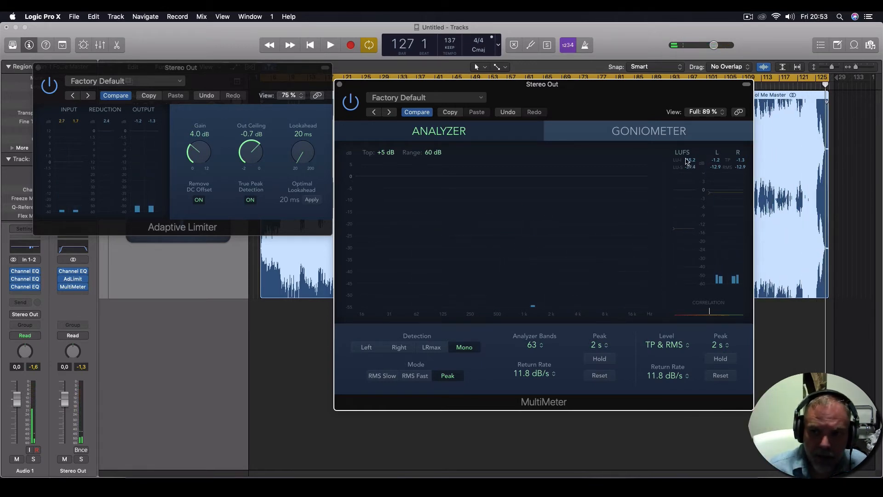
Set the limiter gain to 5.0 dB, reset the limiter and MultiMeter readings, and measure the whole song again.
{"action": "left_click_drag", "start_coordinate": [195, 152], "coordinate": [194, 149]}
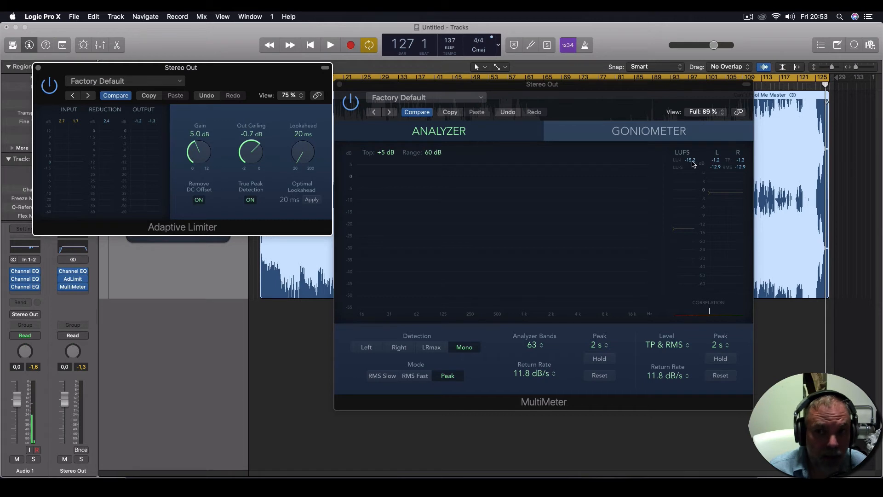
{"action": "left_click", "coordinate": [691, 161]}
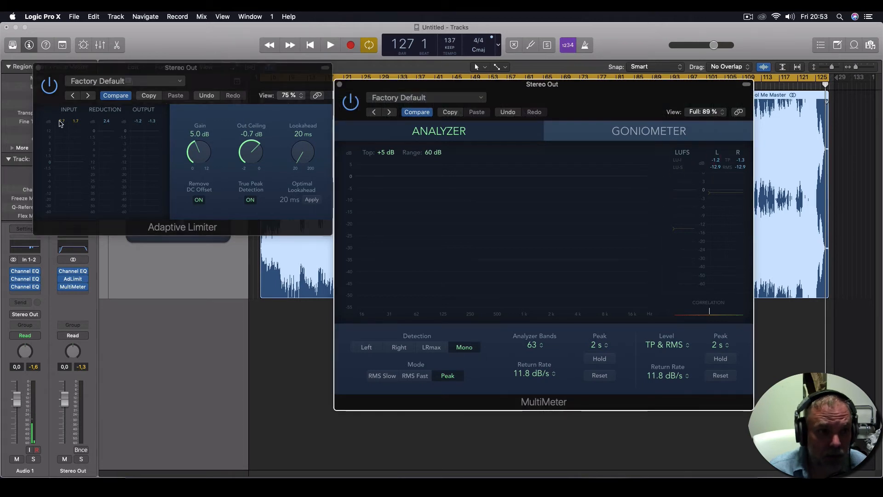
{"action": "left_click", "coordinate": [61, 123]}
{"action": "left_click", "coordinate": [718, 158]}
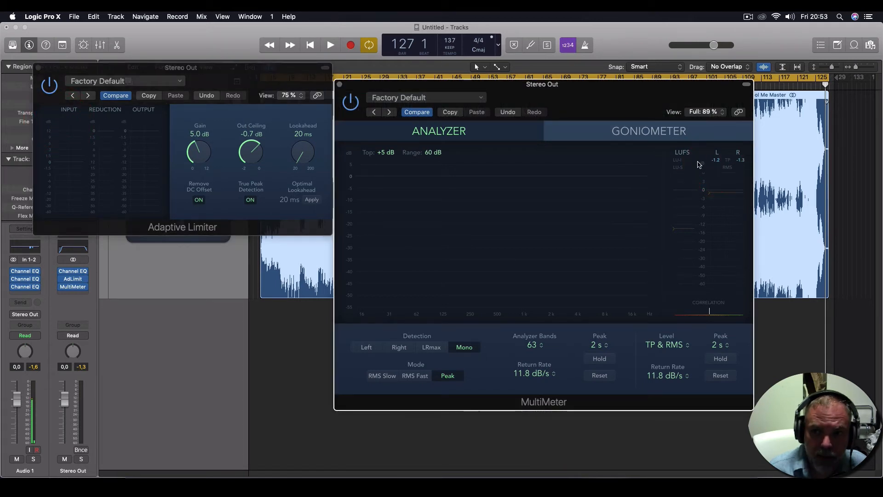
{"action": "key", "text": "space"}
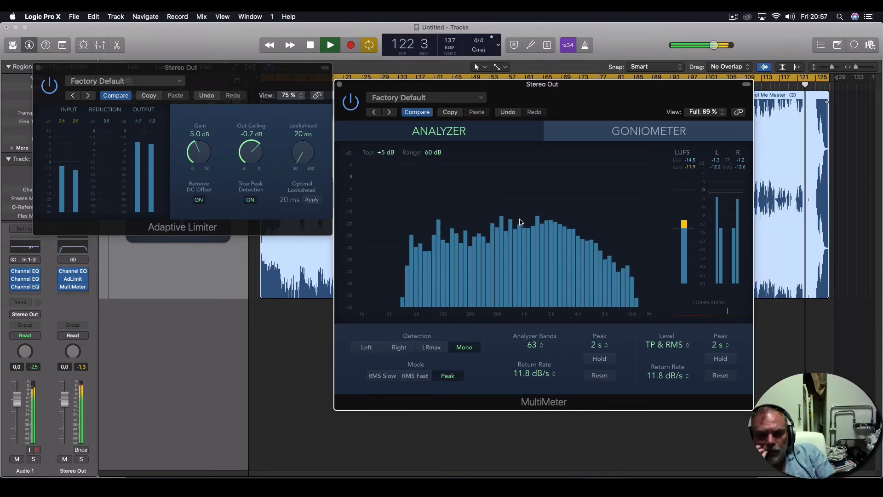
{"action": "key", "text": "space"}
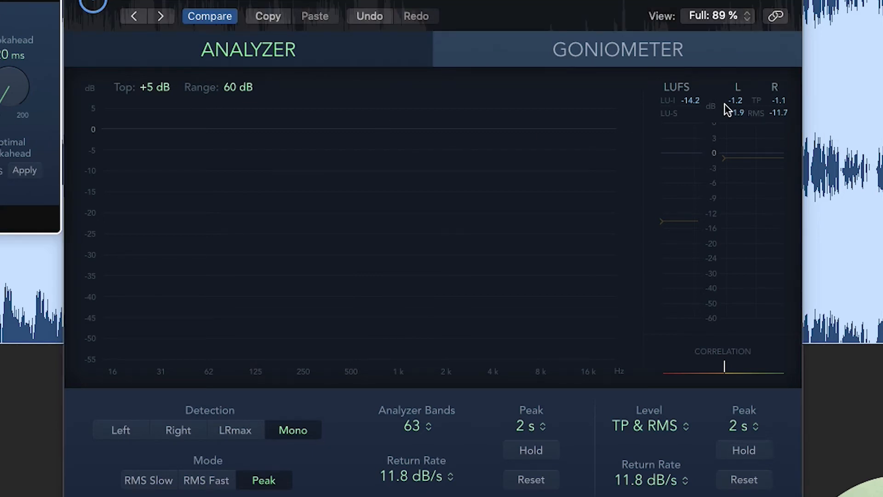
Reset the MultiMeter's loudness and peak readings and replay the song with the limiter gain at 5.2 dB.
{"action": "left_click", "coordinate": [690, 100]}
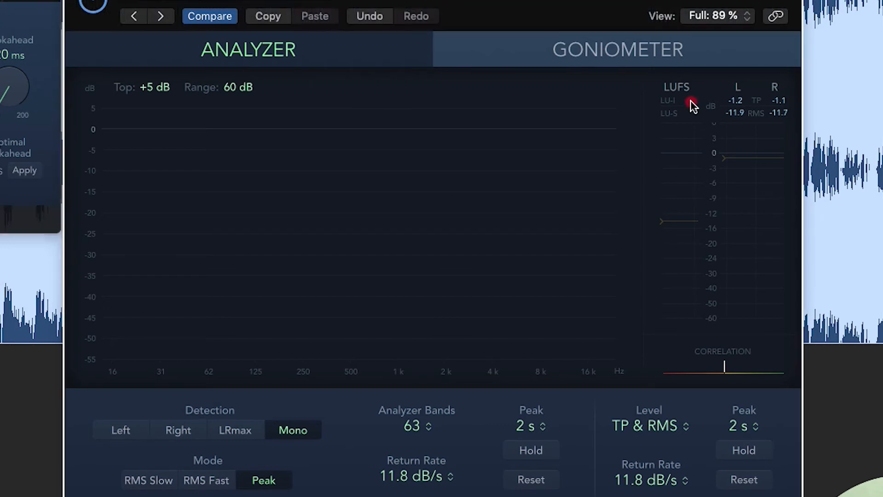
{"action": "left_click", "coordinate": [743, 110]}
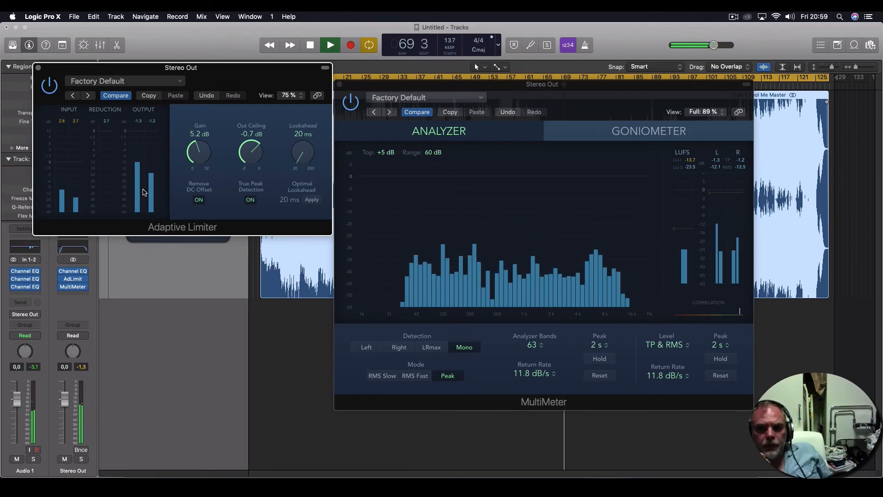
Set the limiter gain to 5.3 dB, reset the limiter and MultiMeter readings, and replay the song to measure its loudness.
{"action": "left_click_drag", "start_coordinate": [599, 91], "coordinate": [612, 100]}
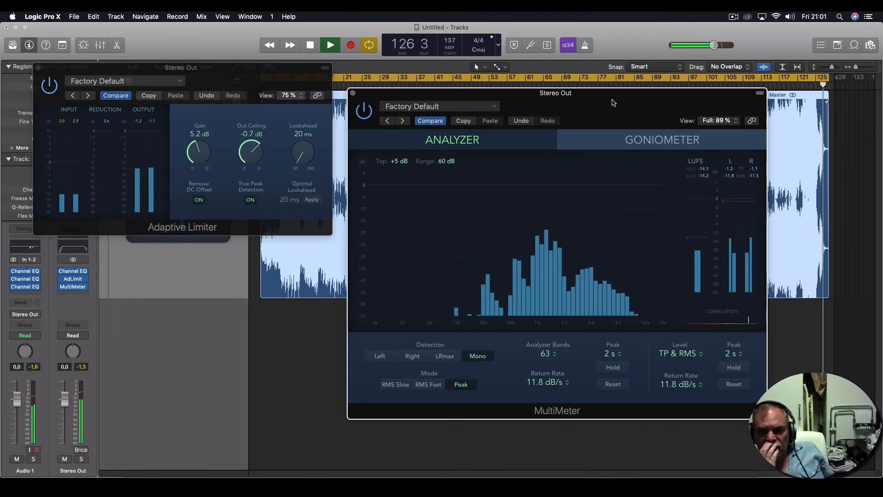
{"action": "key", "text": "space"}
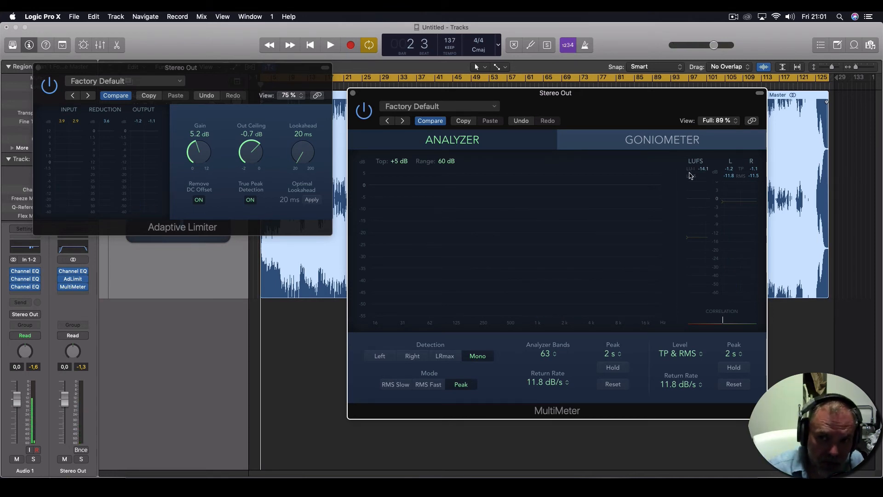
{"action": "left_click", "coordinate": [194, 153]}
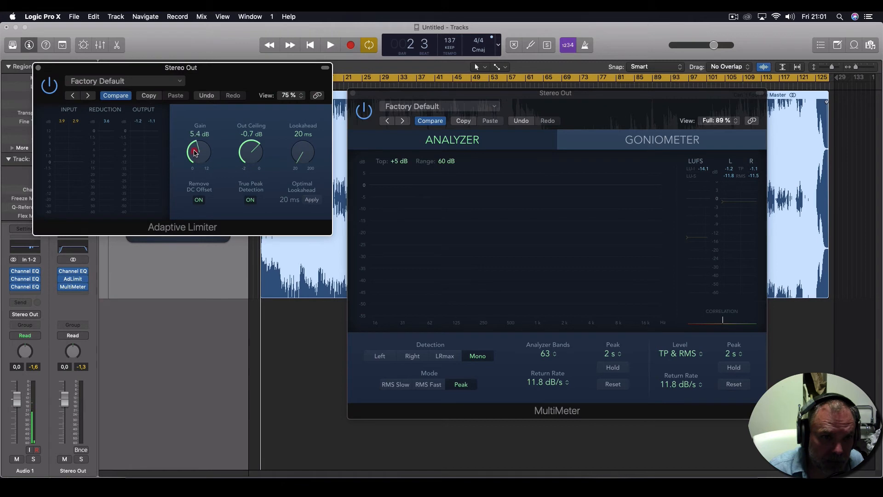
{"action": "left_click", "coordinate": [193, 153]}
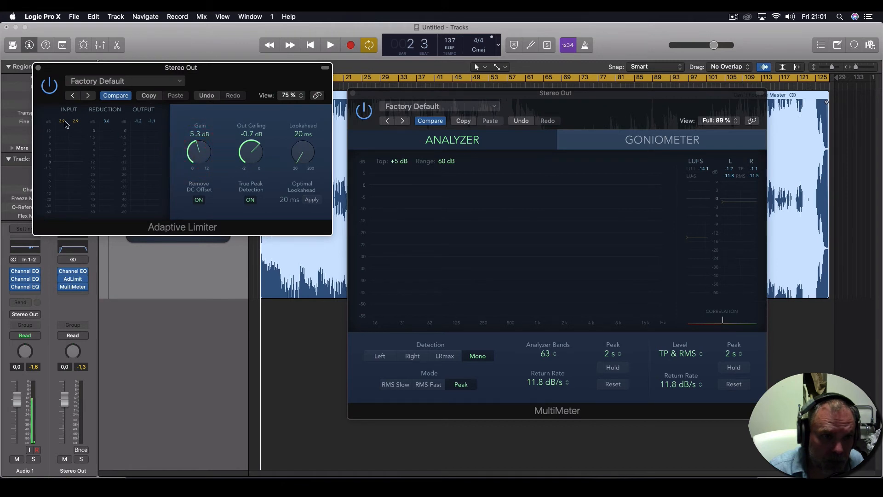
{"action": "left_click", "coordinate": [107, 121]}
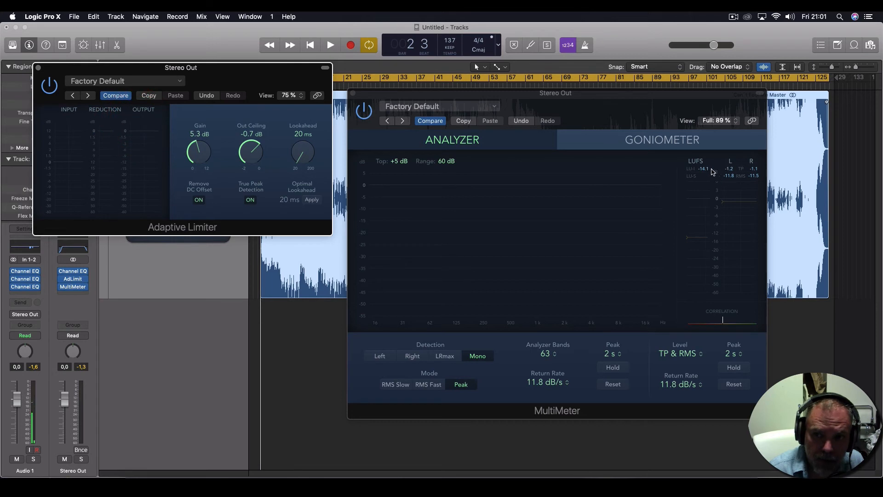
{"action": "left_click", "coordinate": [725, 174]}
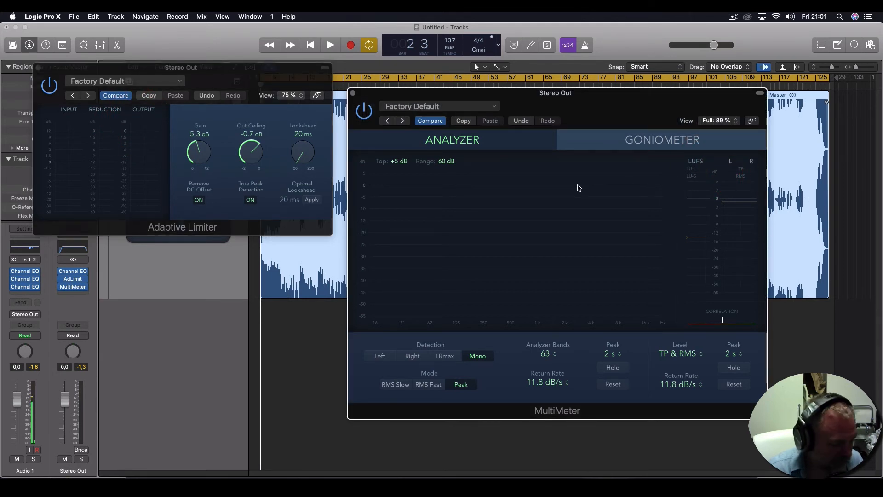
{"action": "key", "text": "space"}
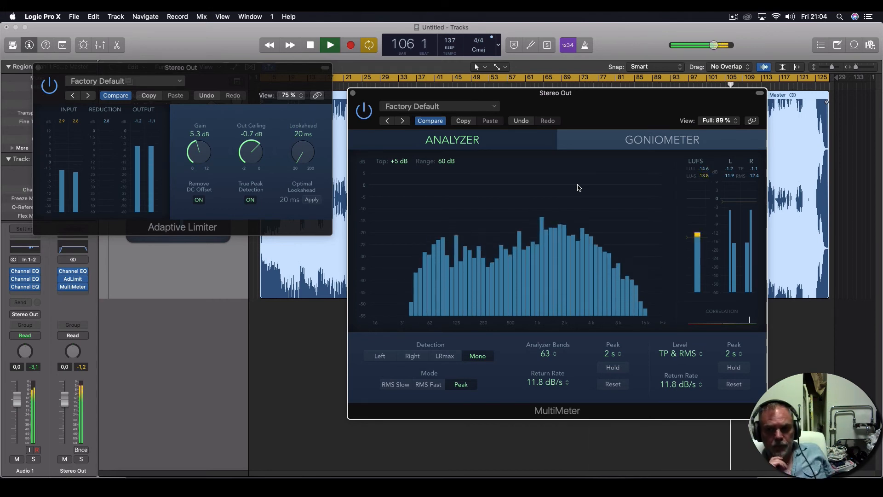
{"action": "key", "text": "space"}
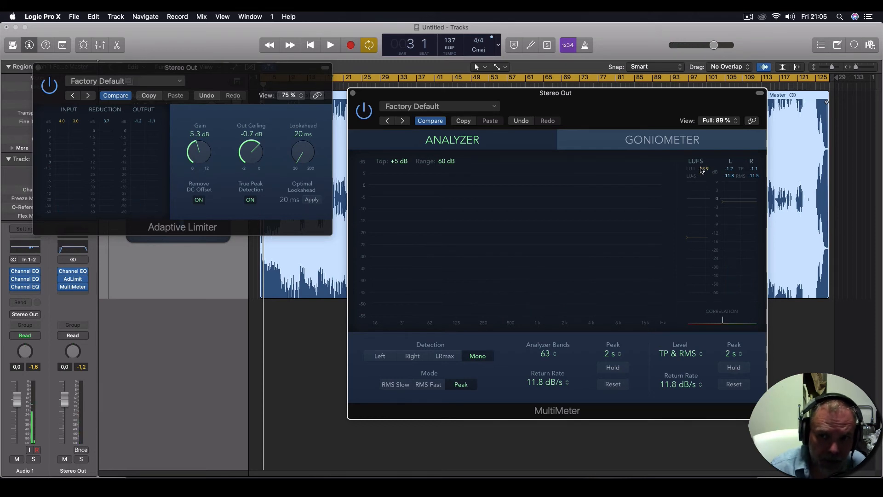
Set the limiter gain to 5.2 dB, reset the MultiMeter's loudness and peak readings, and close both plug-in windows.
{"action": "left_click", "coordinate": [193, 157]}
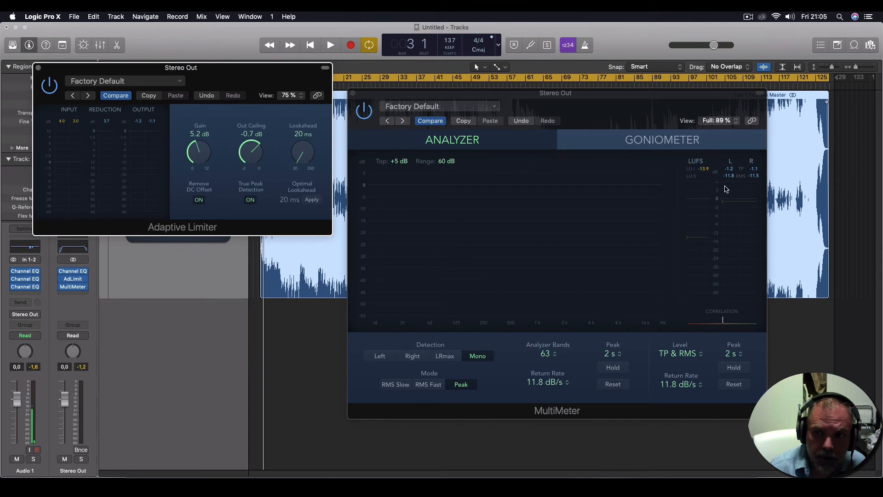
{"action": "left_click", "coordinate": [704, 172]}
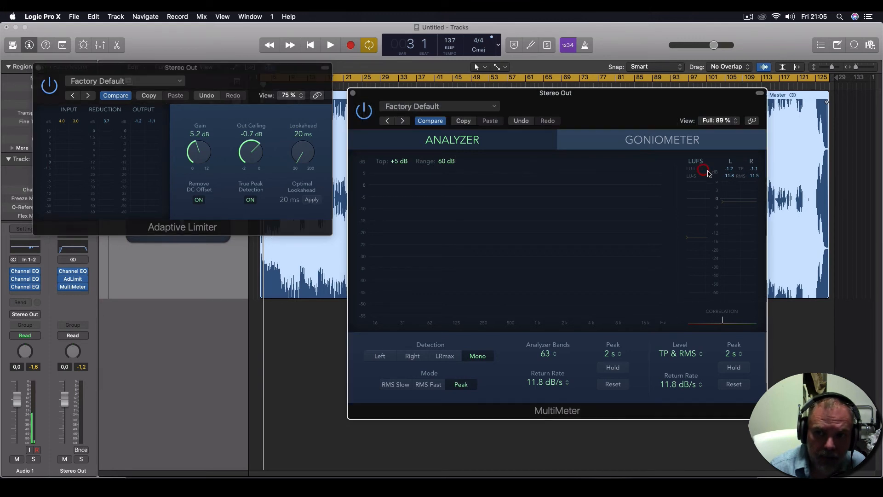
{"action": "left_click", "coordinate": [732, 173]}
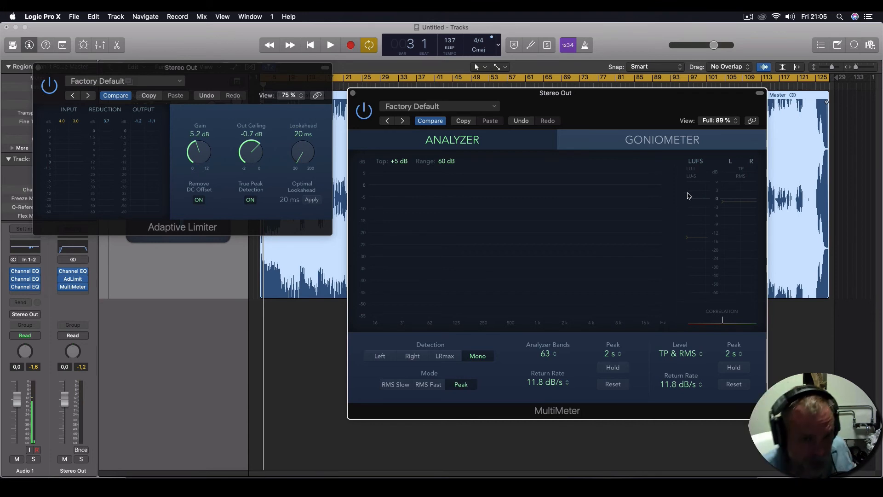
{"action": "left_click", "coordinate": [38, 67]}
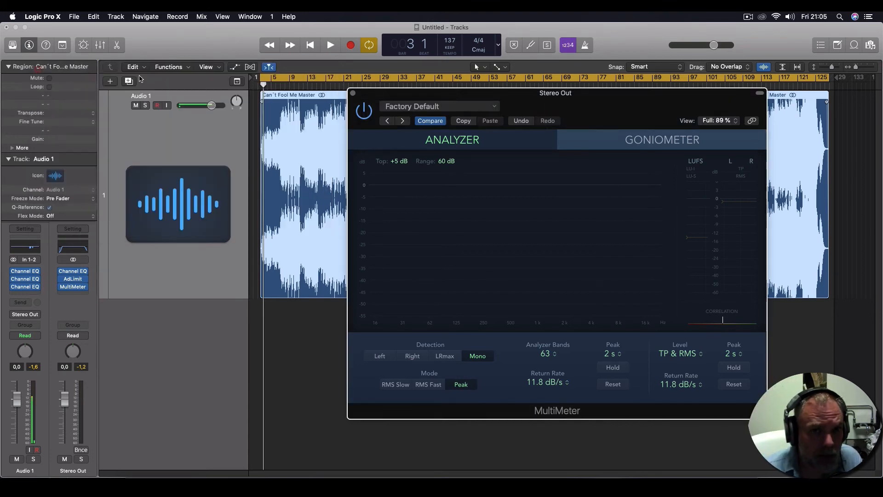
{"action": "left_click", "coordinate": [353, 93]}
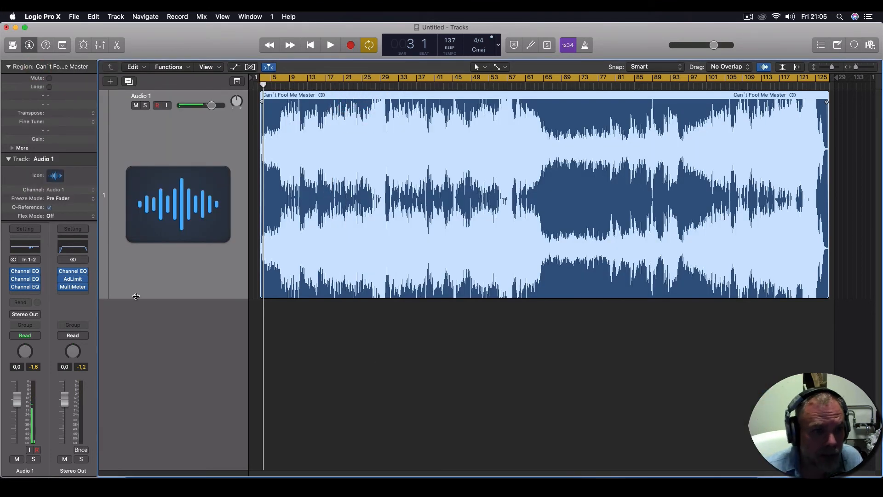
Open the project's bounce settings and set the PCM Wave file's resolution to 16 Bit.
{"action": "left_click", "coordinate": [74, 17]}
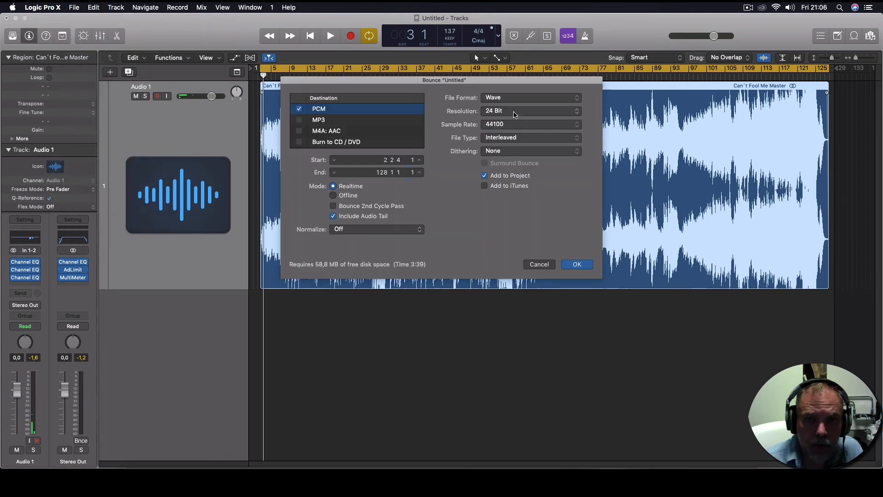
{"action": "left_click", "coordinate": [514, 113]}
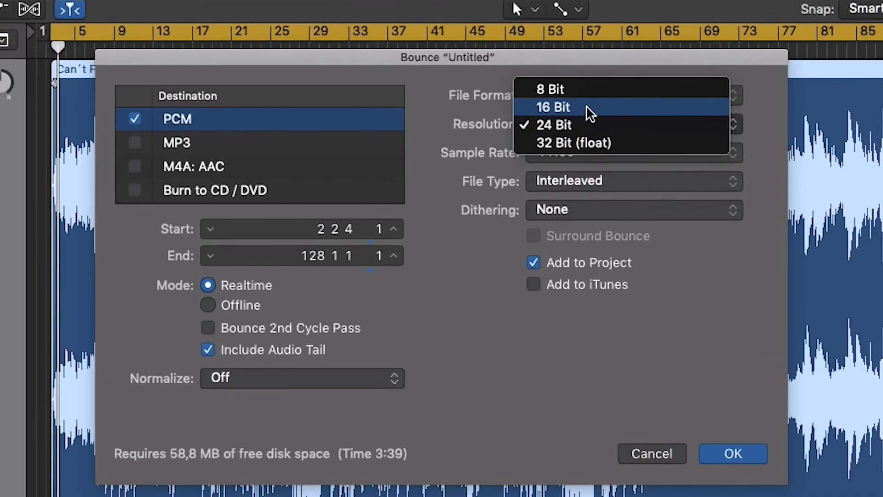
{"action": "left_click", "coordinate": [510, 103]}
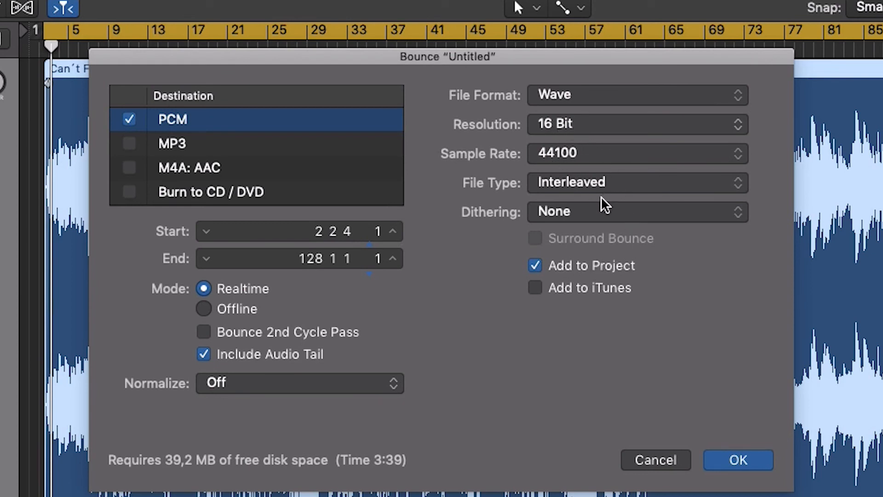
Switch the bounce resolution to 24 Bit and return it to 16 Bit.
{"action": "left_click", "coordinate": [558, 121]}
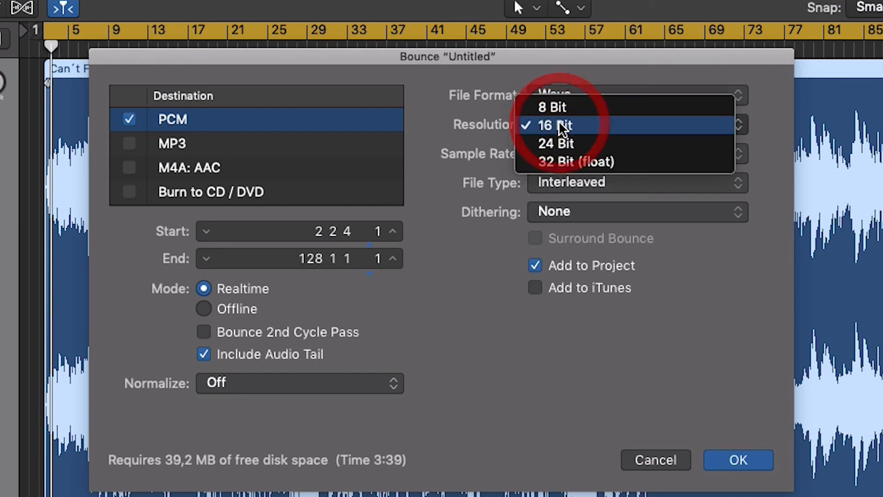
{"action": "left_click", "coordinate": [557, 141]}
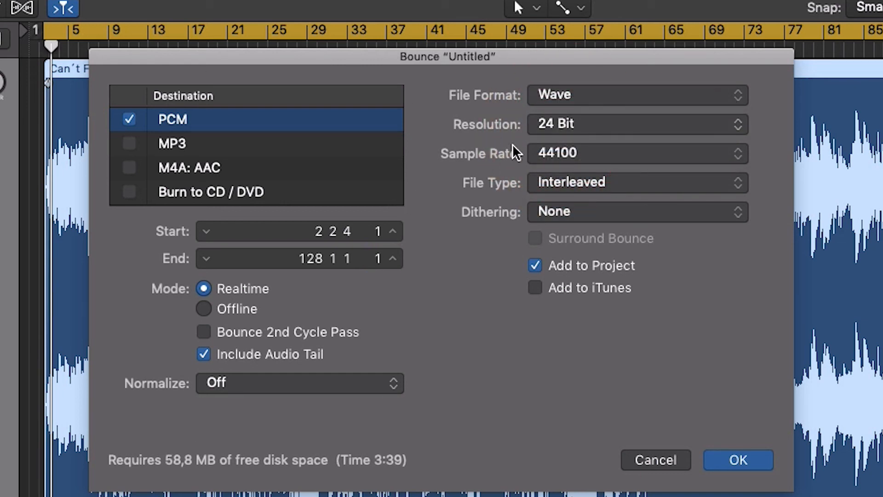
{"action": "left_click", "coordinate": [553, 126]}
{"action": "left_click", "coordinate": [564, 109]}
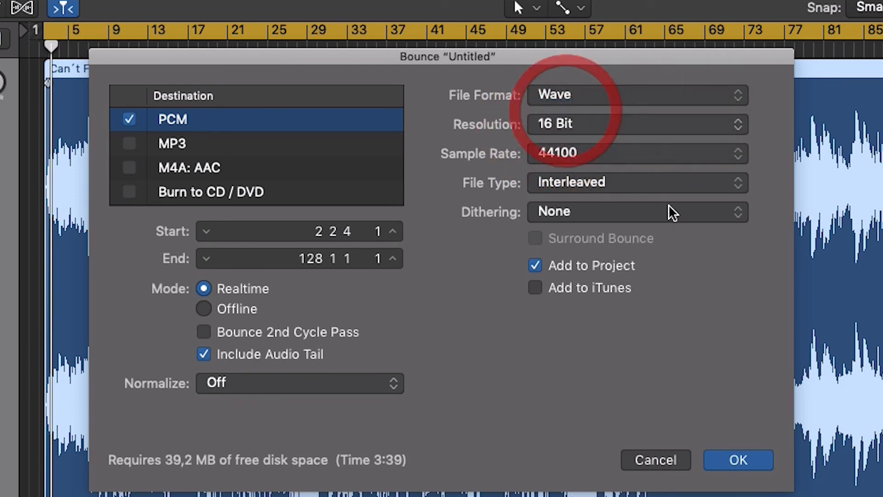
Set the dithering to POW-r #1 (Dithering) and bounce the song's master file into the Can´t Fool Me folder inside Masters.
{"action": "left_click", "coordinate": [588, 207]}
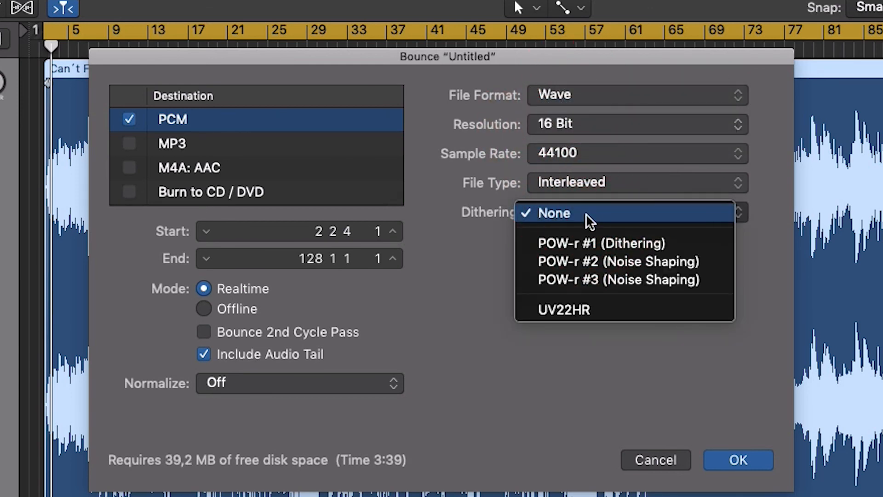
{"action": "left_click", "coordinate": [578, 245]}
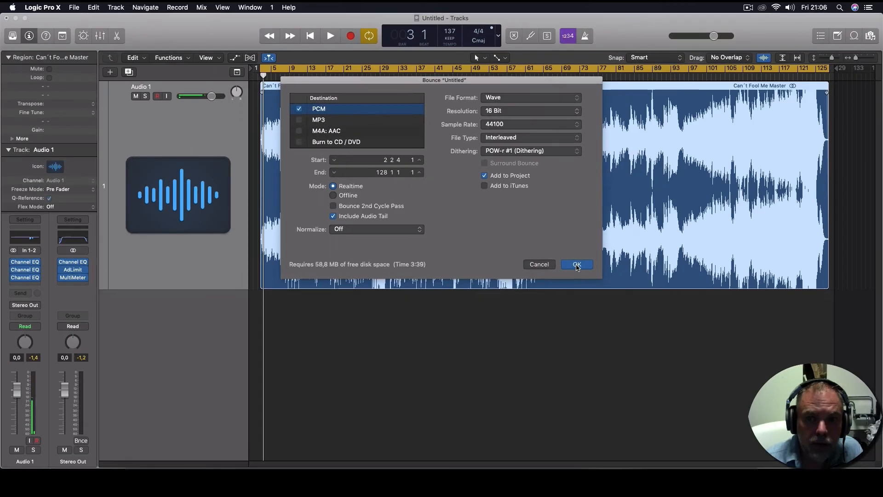
{"action": "left_click", "coordinate": [738, 460]}
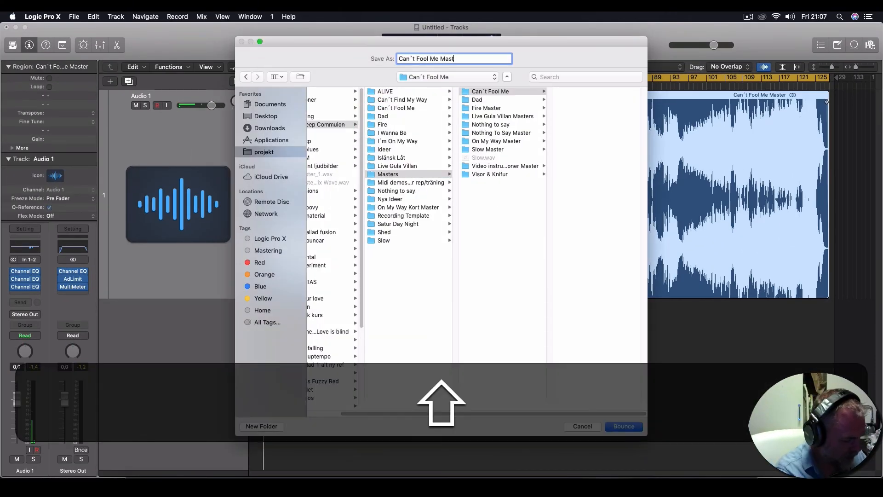
{"action": "left_click", "coordinate": [623, 426]}
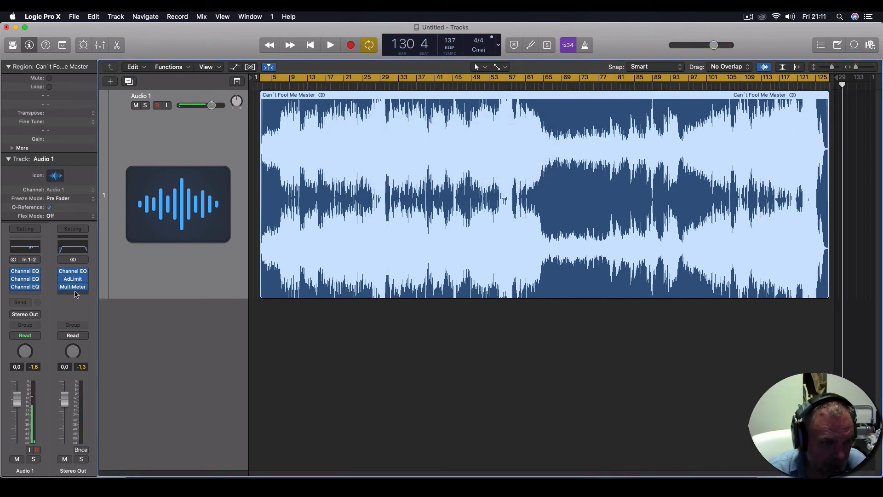
{"action": "mouse_move", "coordinate": [75, 289]}
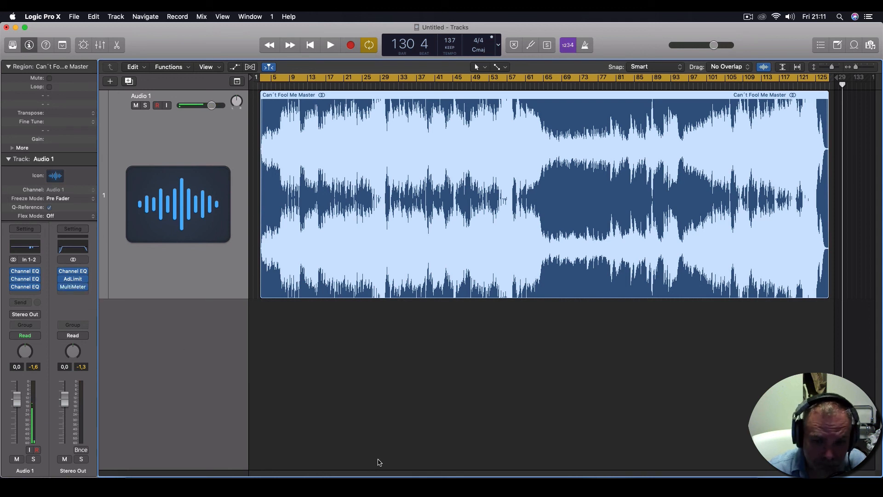